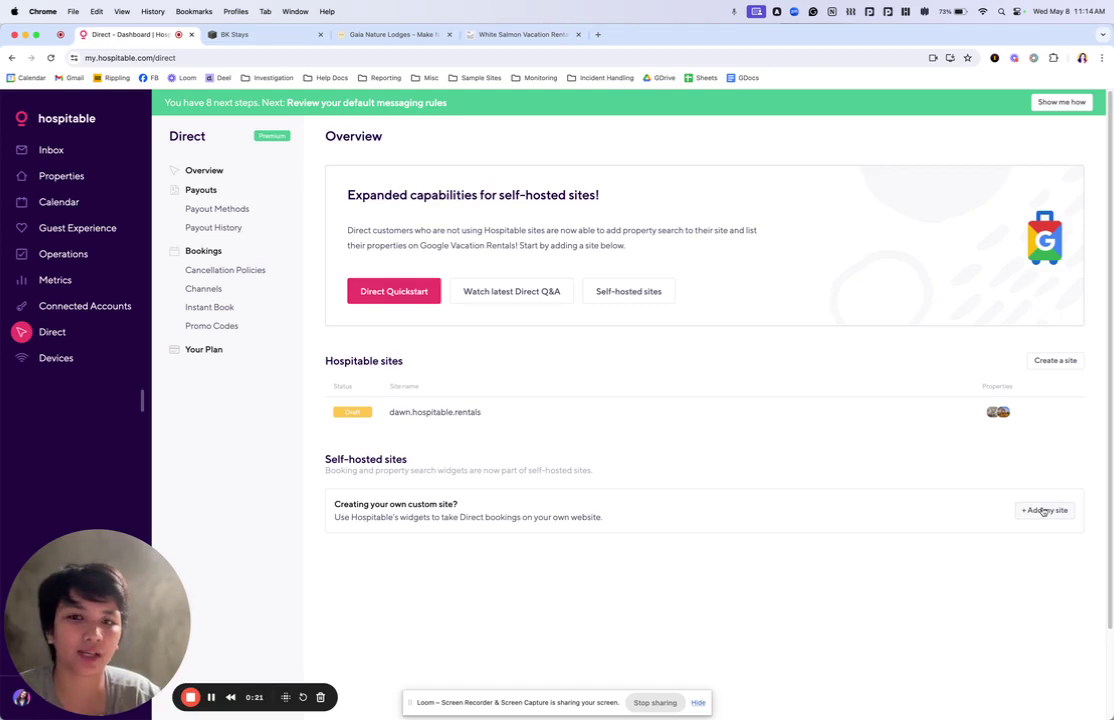
- Add a self-hosted site with the Cozy house in the neighborhood property selected, and view that property's booking widget code
{"action": "left_click", "coordinate": [1043, 511]}
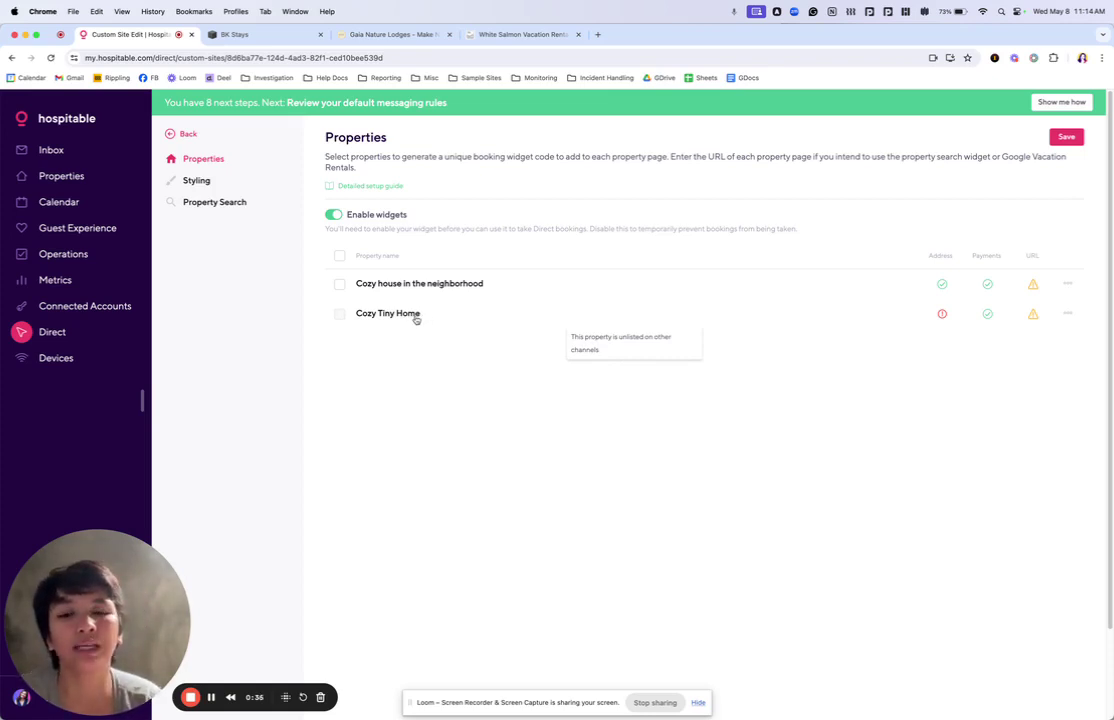
{"action": "mouse_move", "coordinate": [942, 317]}
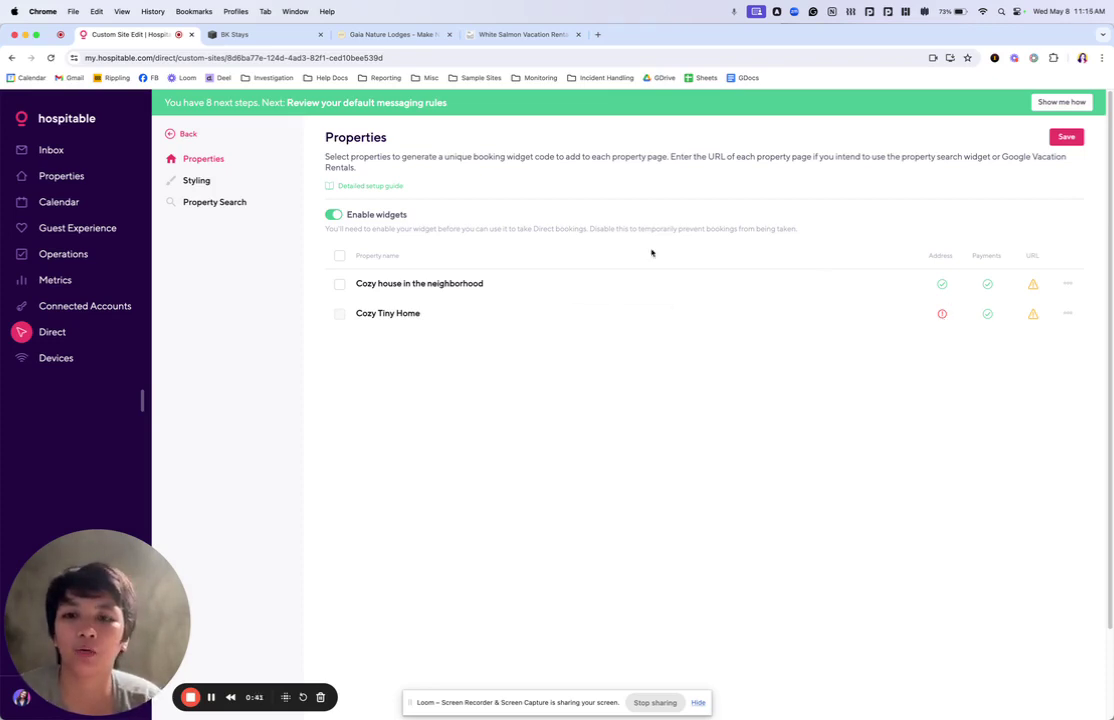
{"action": "left_click", "coordinate": [339, 284]}
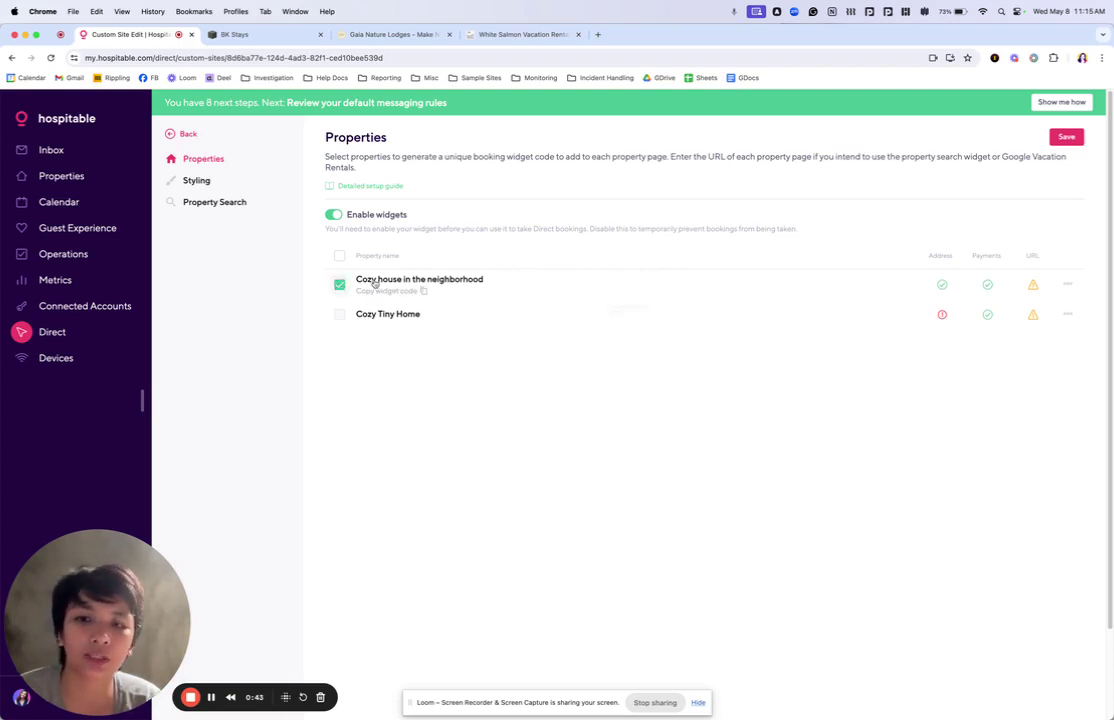
{"action": "left_click", "coordinate": [386, 290]}
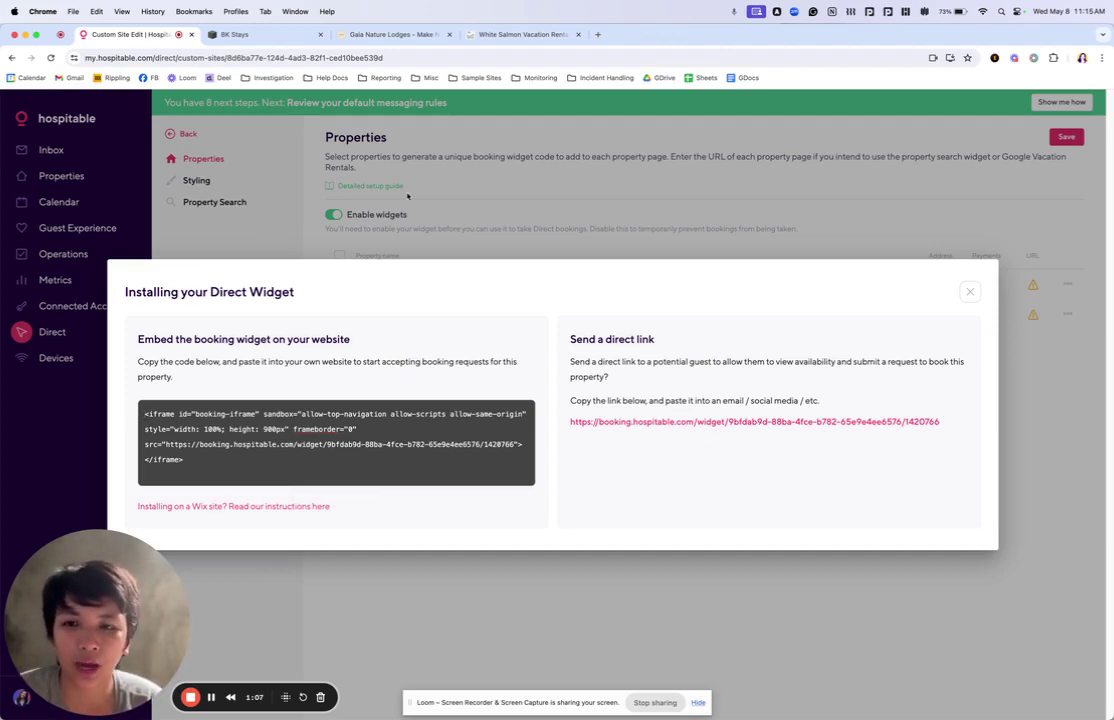
{"action": "left_click", "coordinate": [406, 198]}
- Go to the site's styling settings and choose Cozy house in the neighborhood as the property for the booking widget preview
{"action": "left_click", "coordinate": [192, 183]}
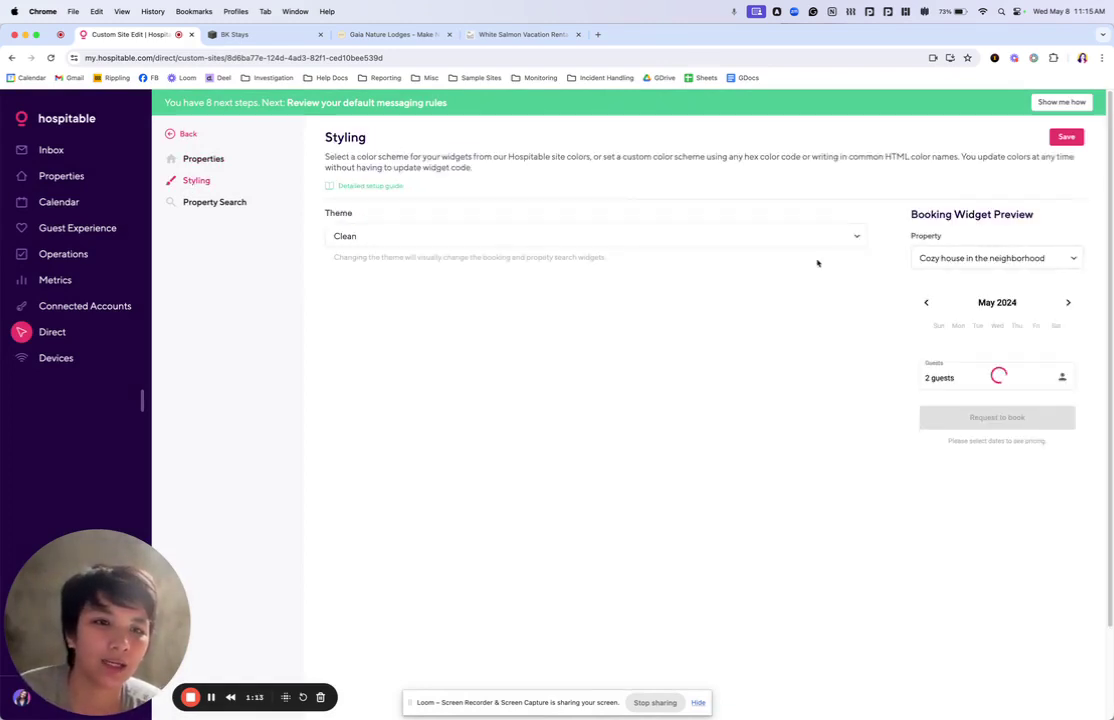
{"action": "left_click", "coordinate": [1010, 258]}
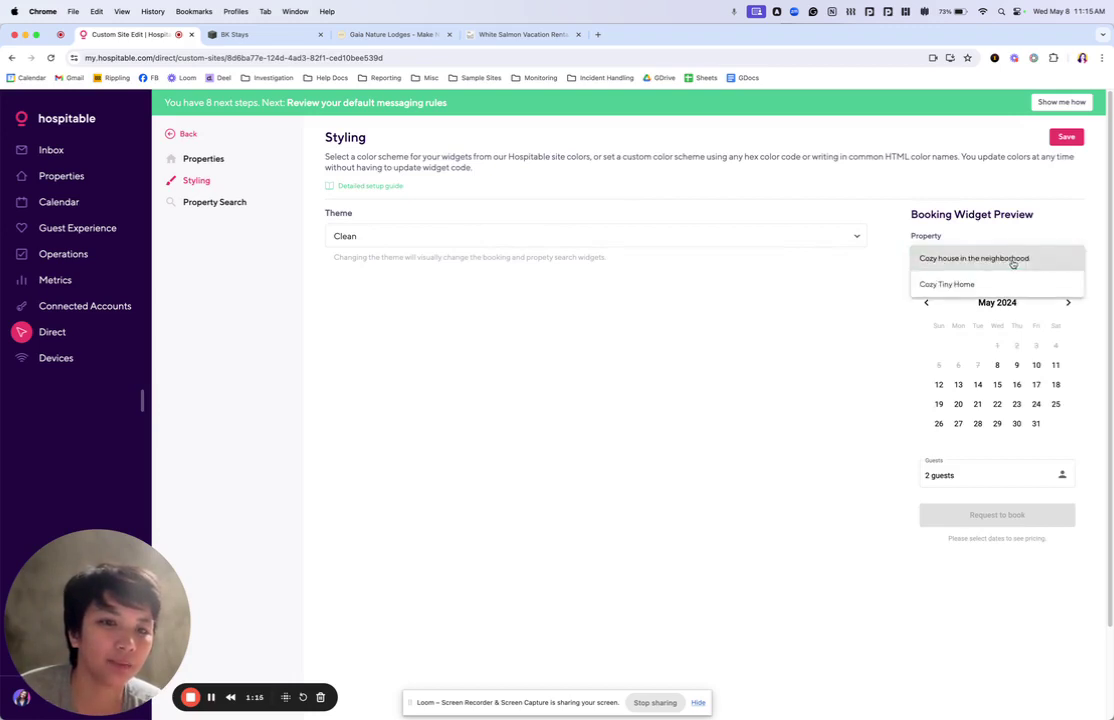
{"action": "left_click", "coordinate": [988, 259]}
- Try the City, Fun, Warm & Homey and Desert Winds themes on the booking widget
{"action": "left_click", "coordinate": [750, 240]}
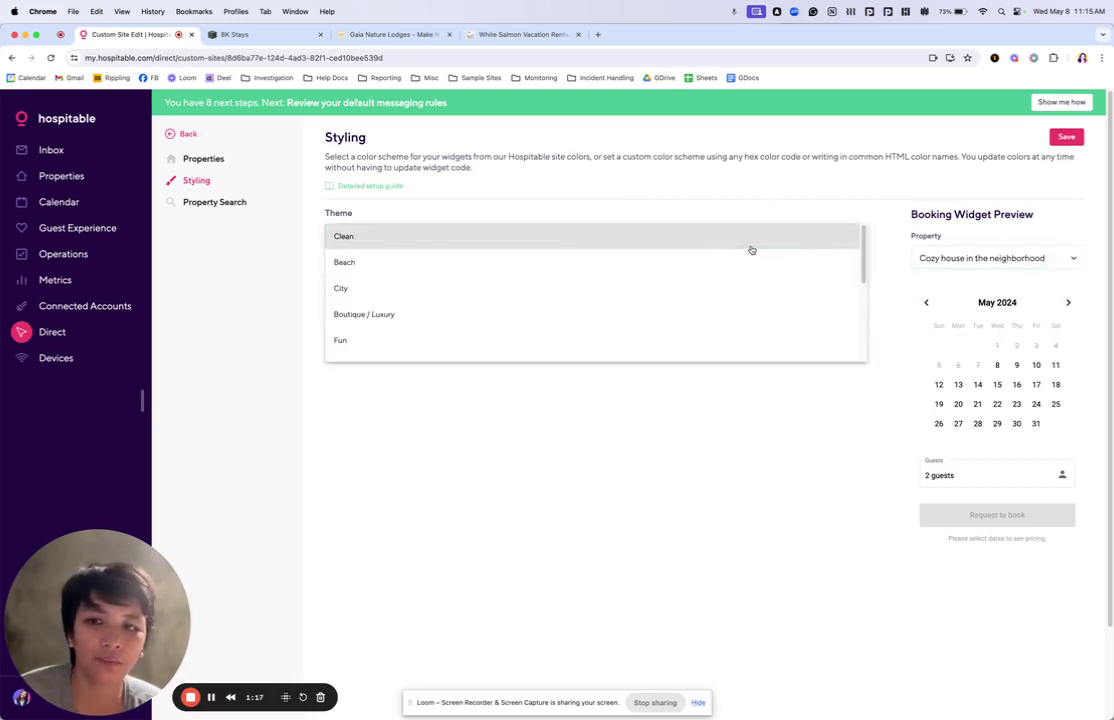
{"action": "left_click", "coordinate": [552, 289]}
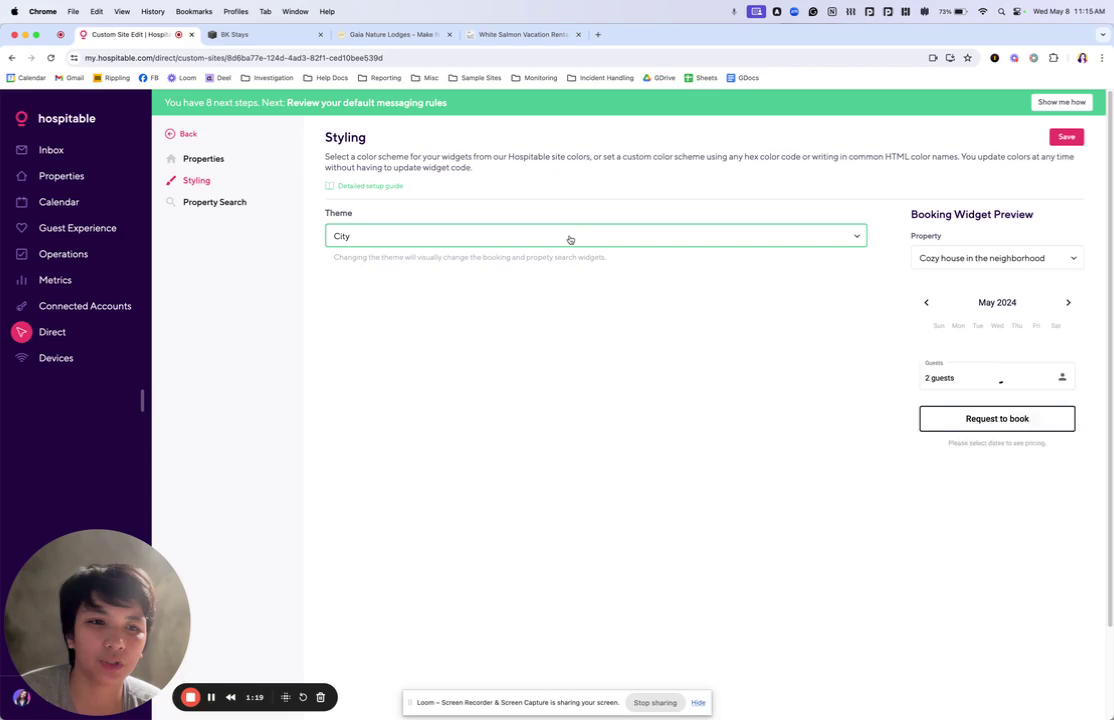
{"action": "left_click", "coordinate": [570, 239]}
{"action": "left_click", "coordinate": [507, 288]}
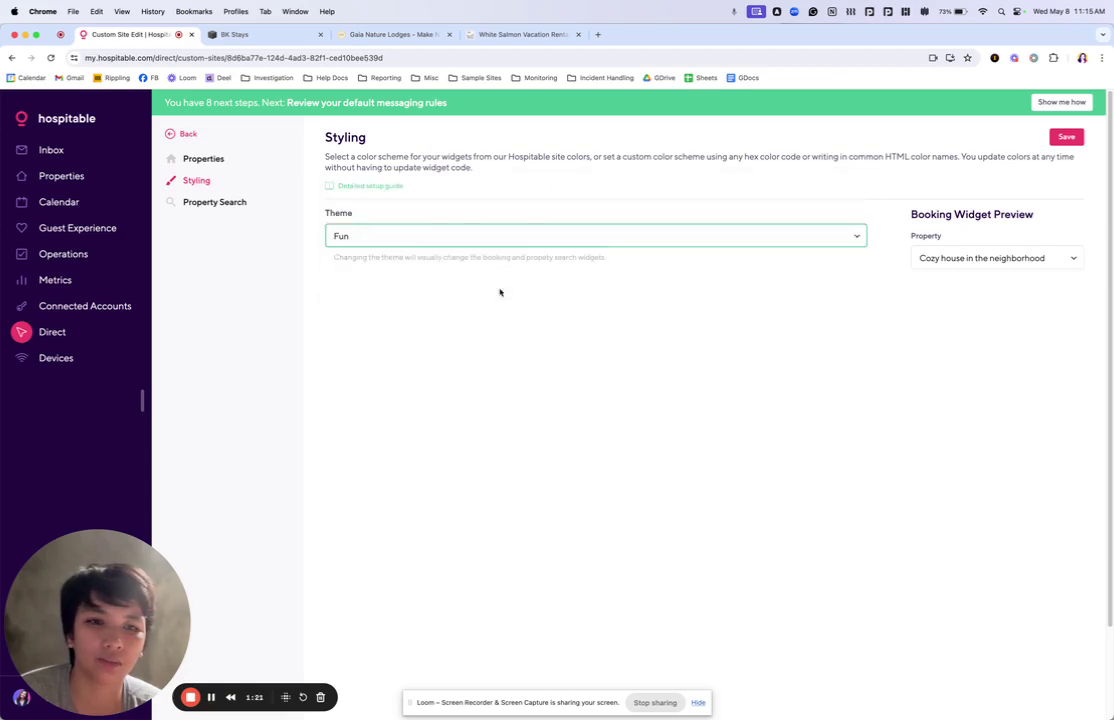
{"action": "left_click", "coordinate": [630, 241]}
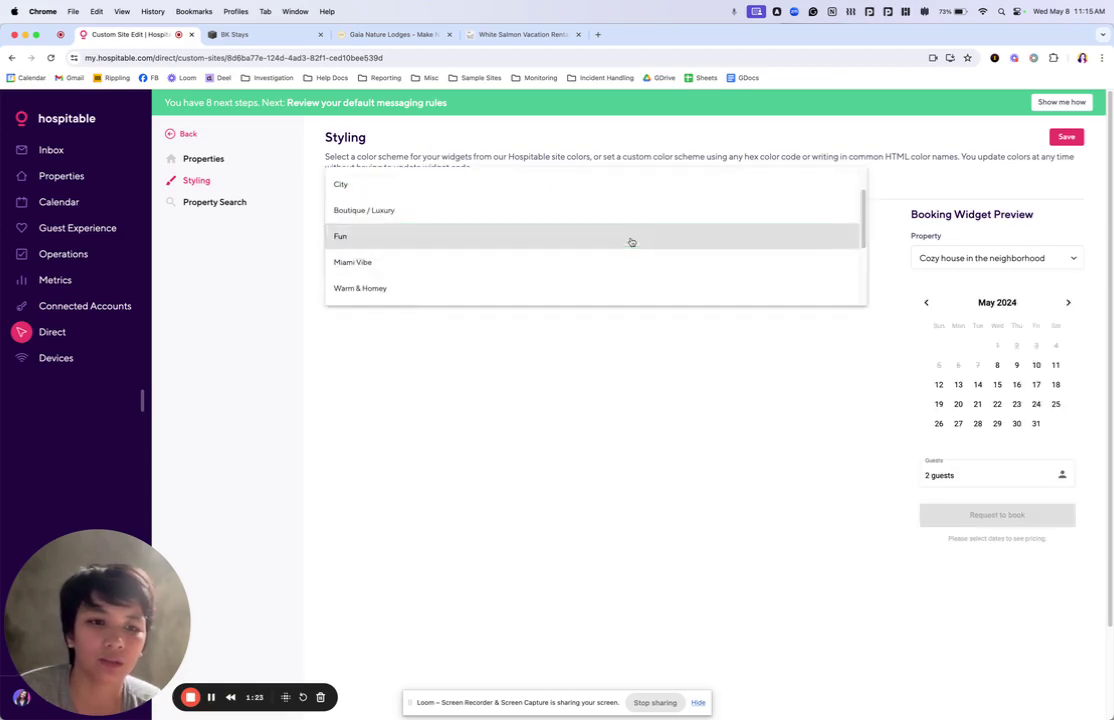
{"action": "left_click", "coordinate": [552, 288]}
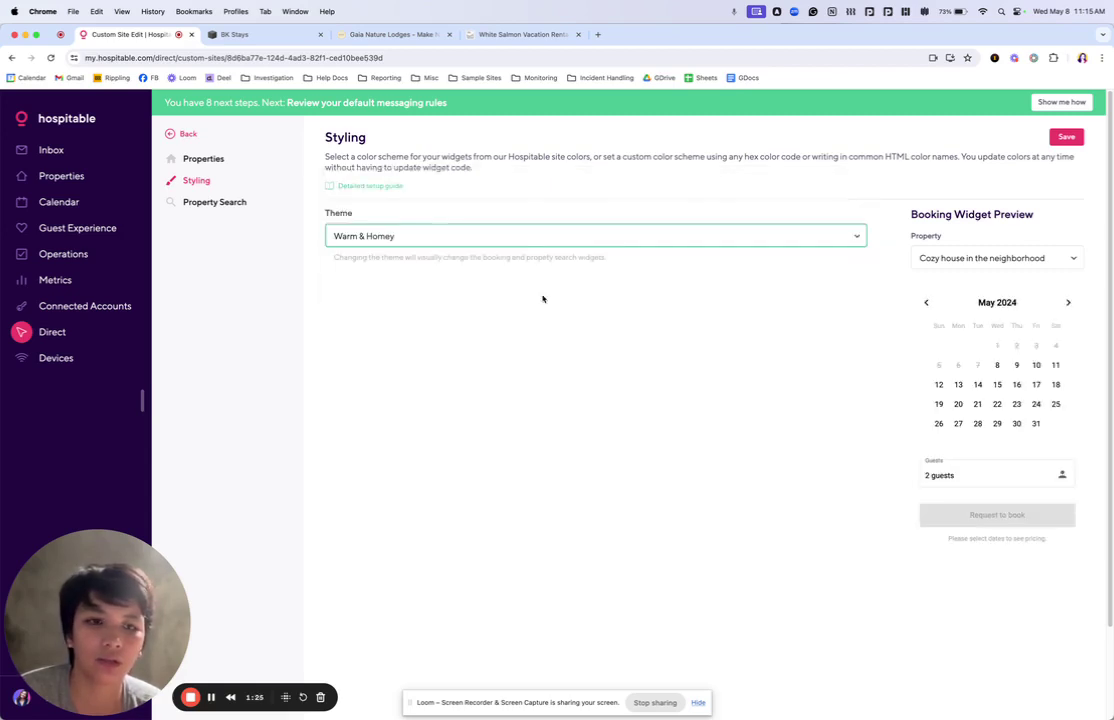
{"action": "left_click", "coordinate": [562, 243]}
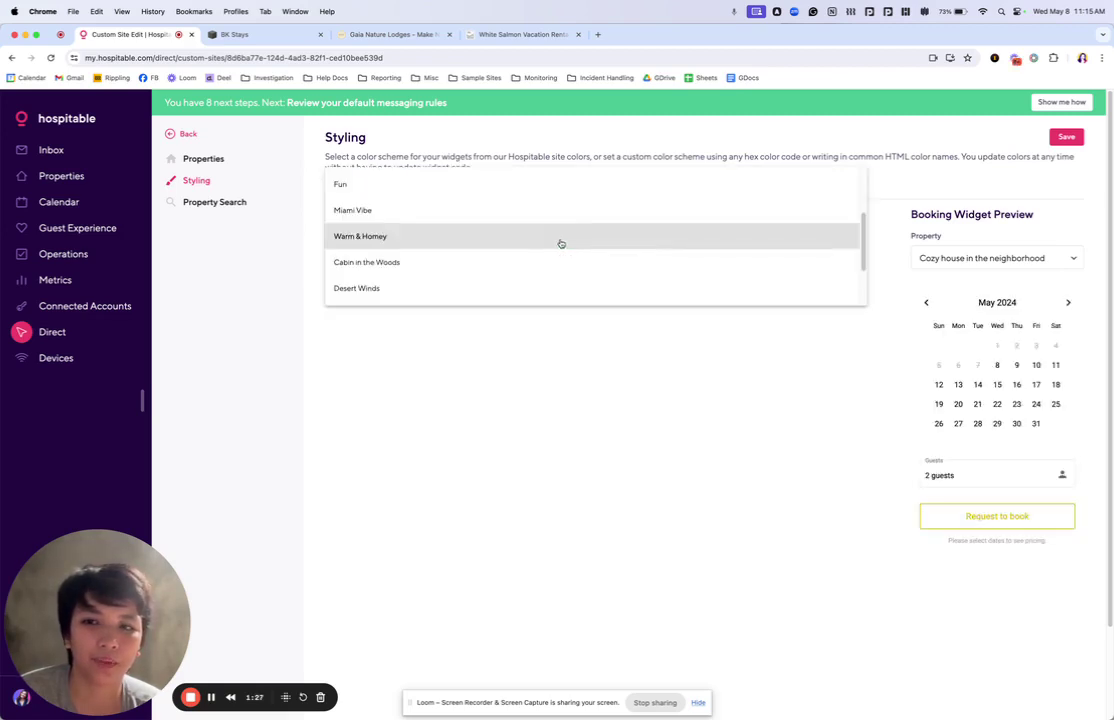
{"action": "left_click", "coordinate": [498, 290]}
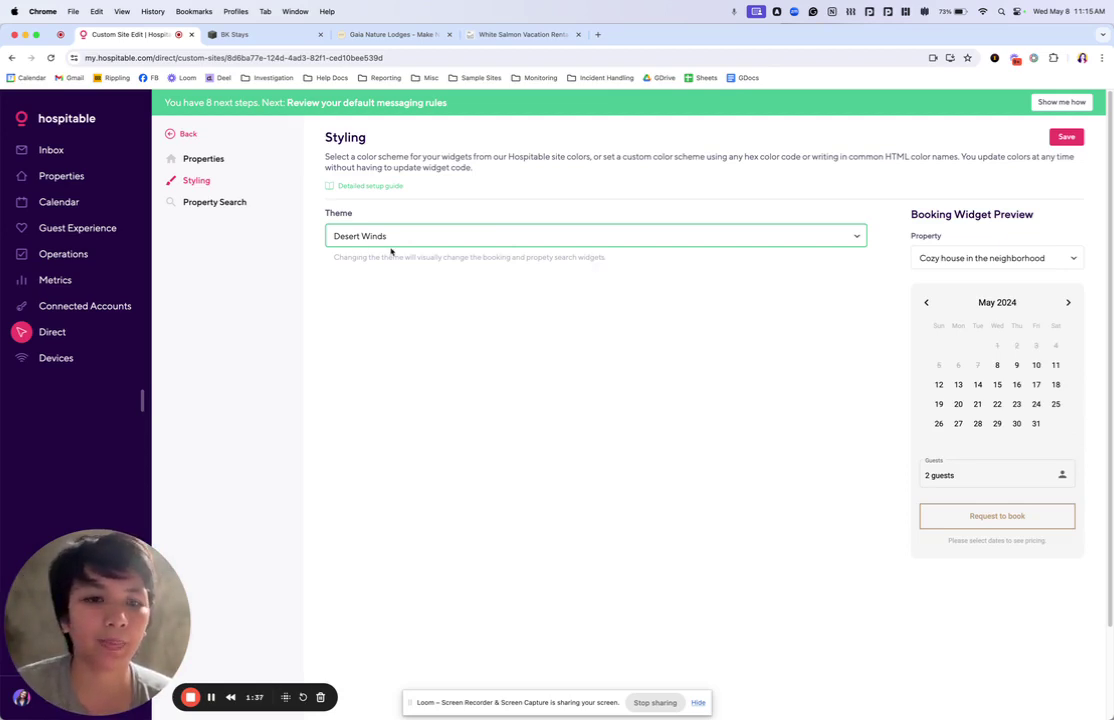
- Switch the widget theme to Custom and set its primary color to #3296
{"action": "left_click", "coordinate": [363, 236]}
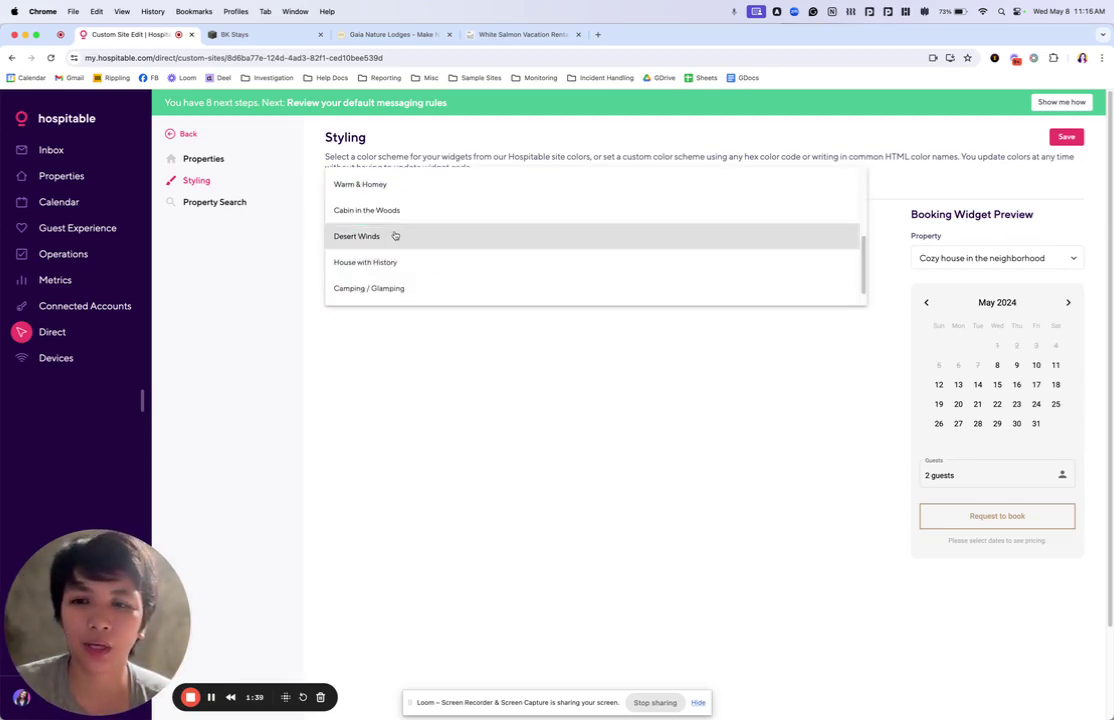
{"action": "mouse_move", "coordinate": [864, 244]}
{"action": "left_mouse_down"}
{"action": "mouse_move", "coordinate": [865, 171]}
{"action": "mouse_move", "coordinate": [868, 268]}
{"action": "left_mouse_up"}
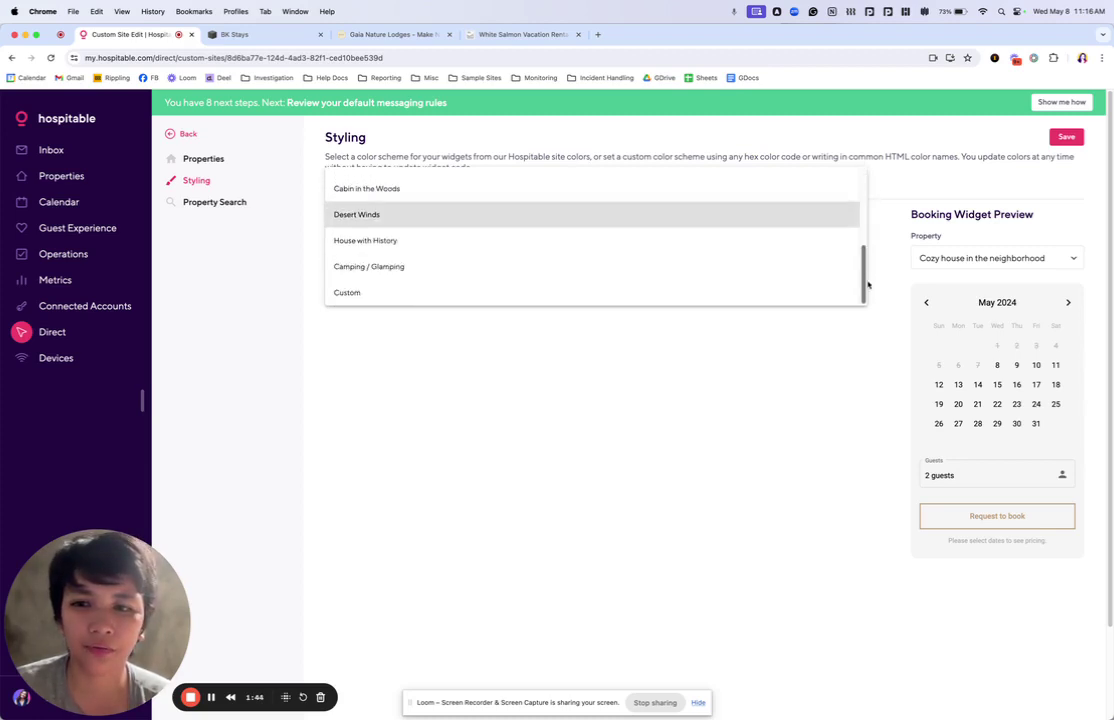
{"action": "left_click", "coordinate": [759, 301]}
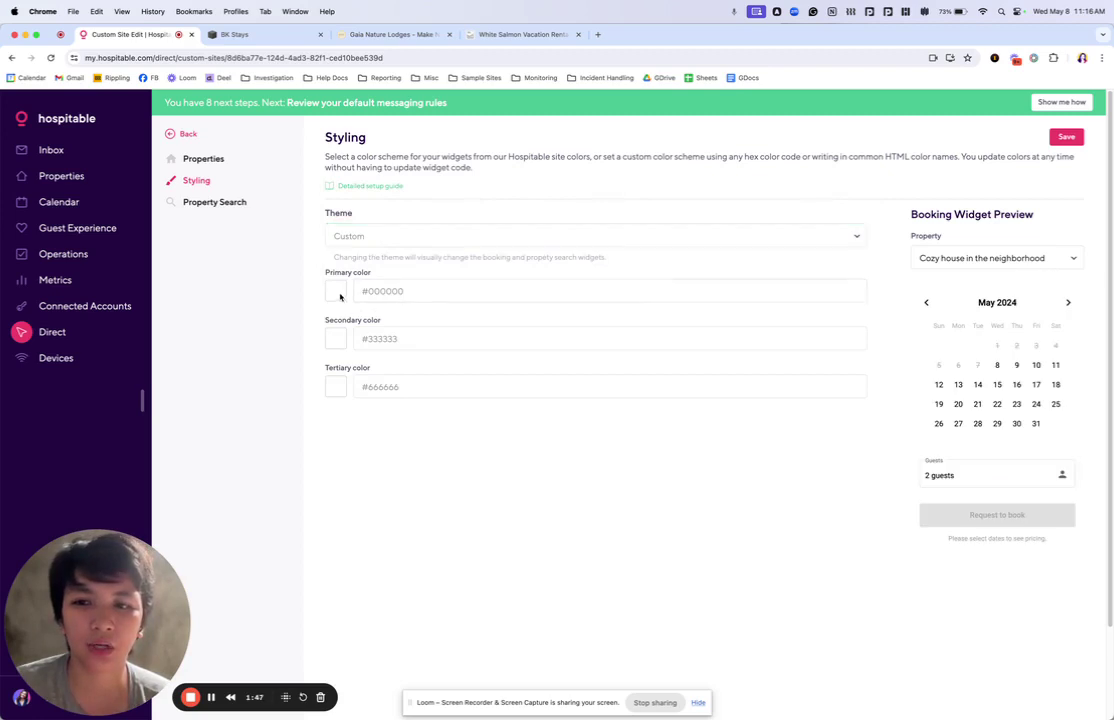
{"action": "left_click", "coordinate": [384, 291]}
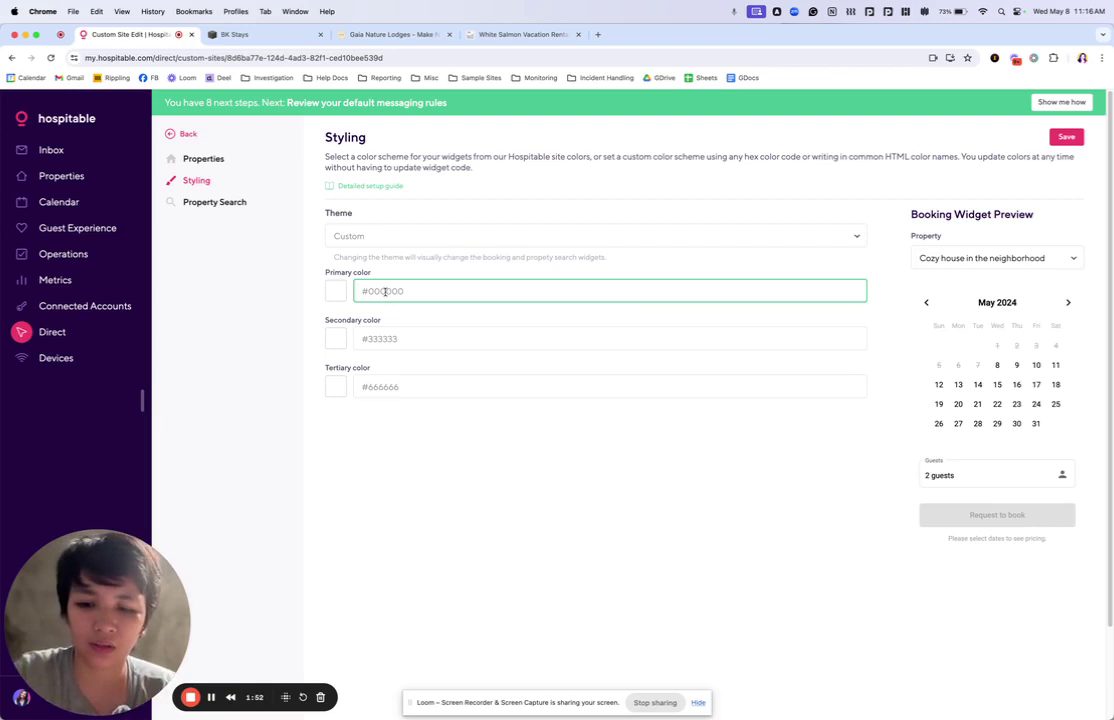
{"action": "type", "text": "#3"}
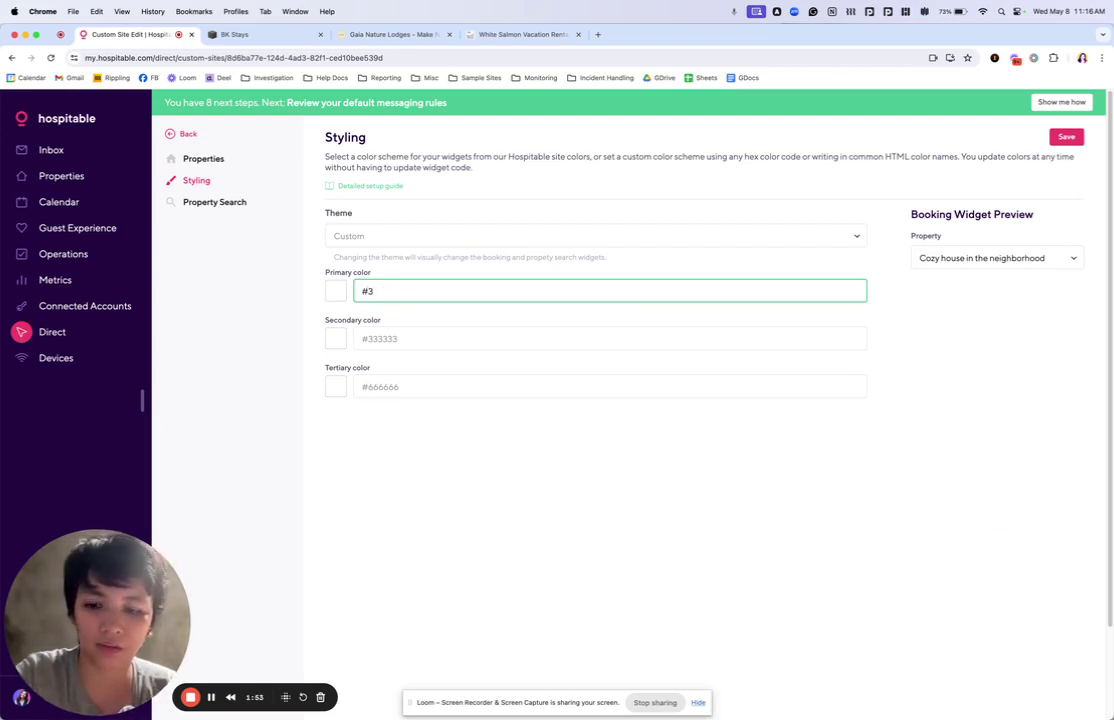
{"action": "type", "text": "296"}
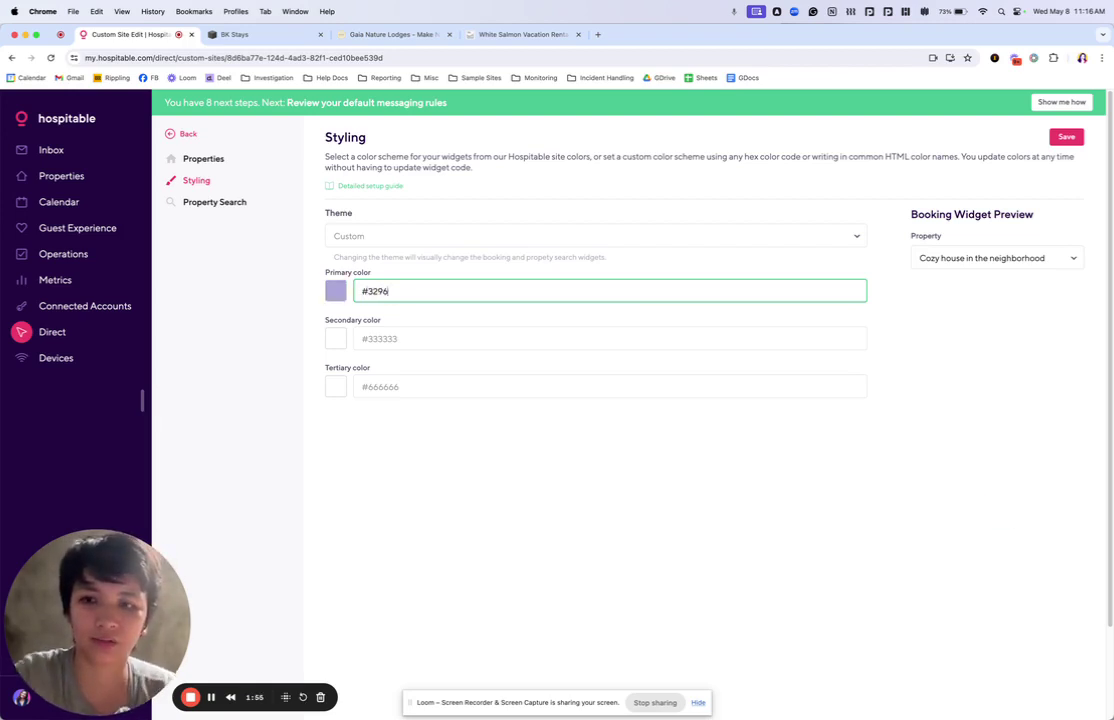
- Set the custom theme's secondary color to #12345 and its tertiary color to #789
{"action": "left_click", "coordinate": [411, 339]}
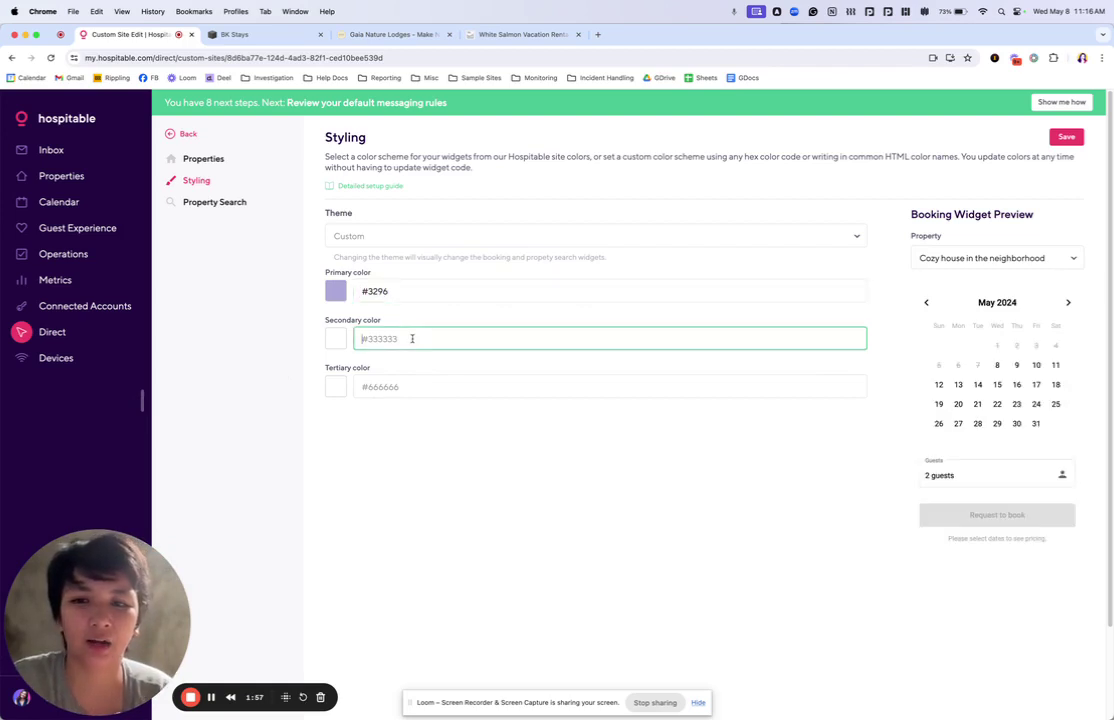
{"action": "type", "text": "#"}
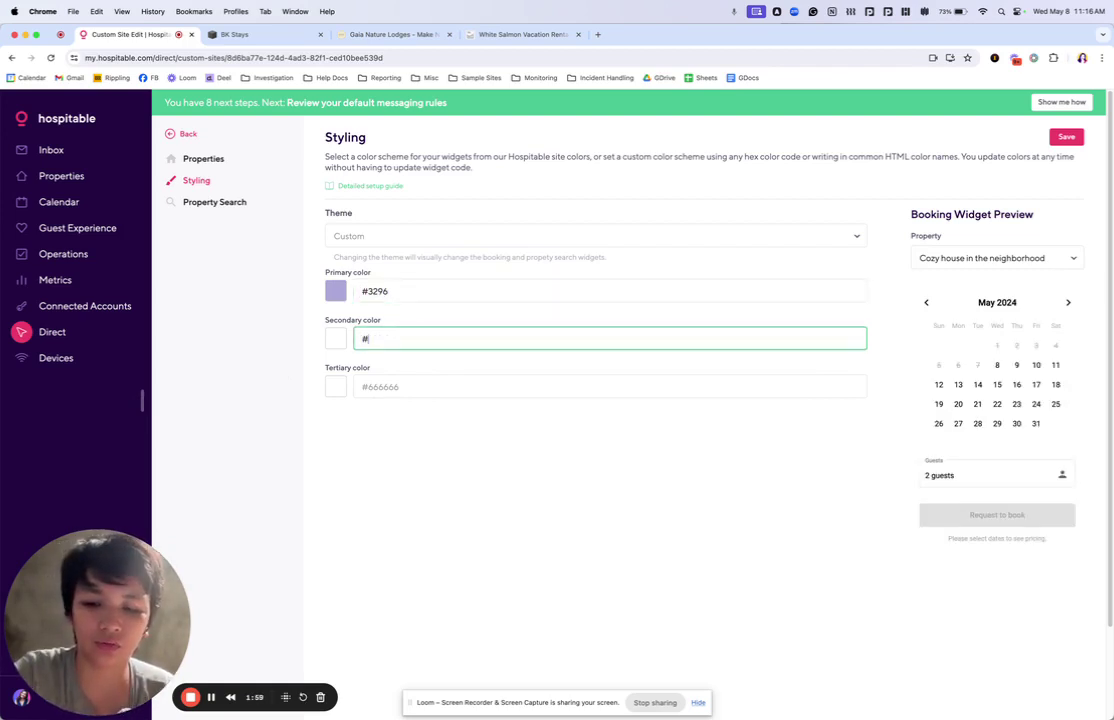
{"action": "type", "text": "1234"}
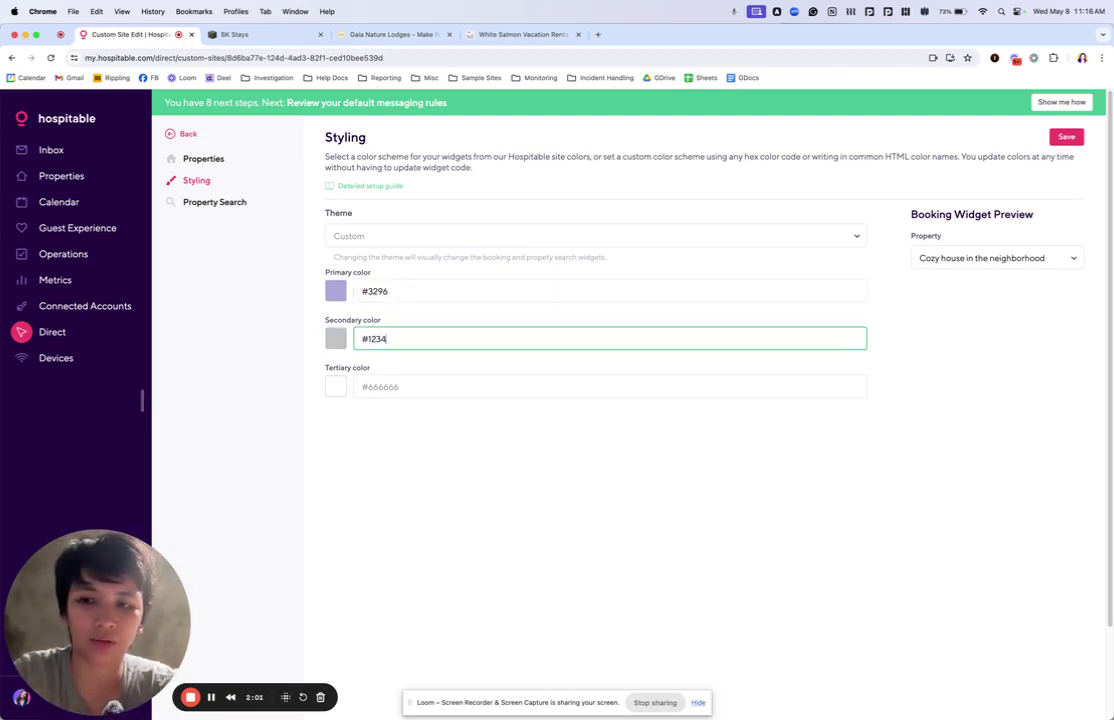
{"action": "type", "text": "5"}
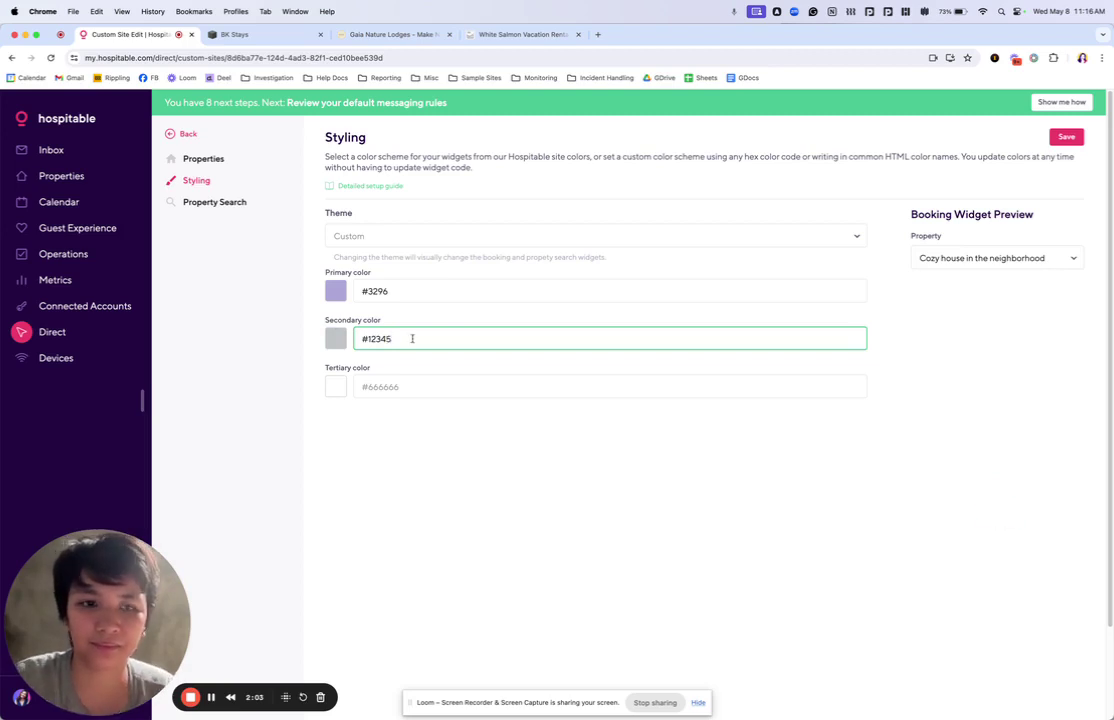
{"action": "left_click", "coordinate": [373, 390]}
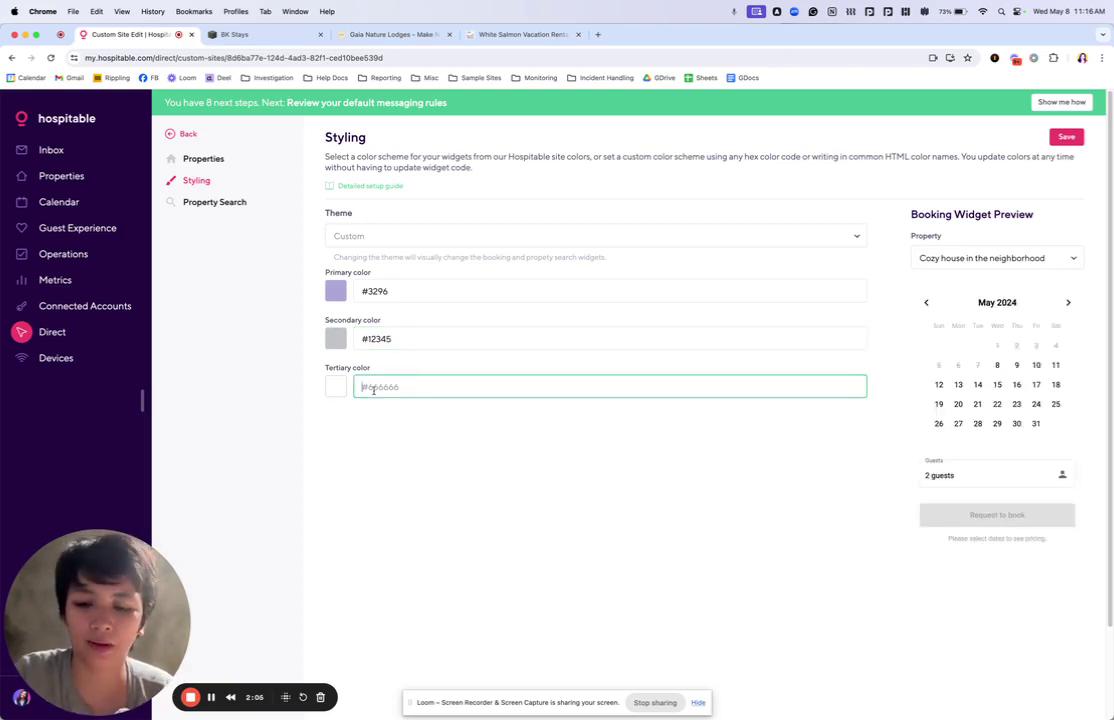
{"action": "type", "text": "#789"}
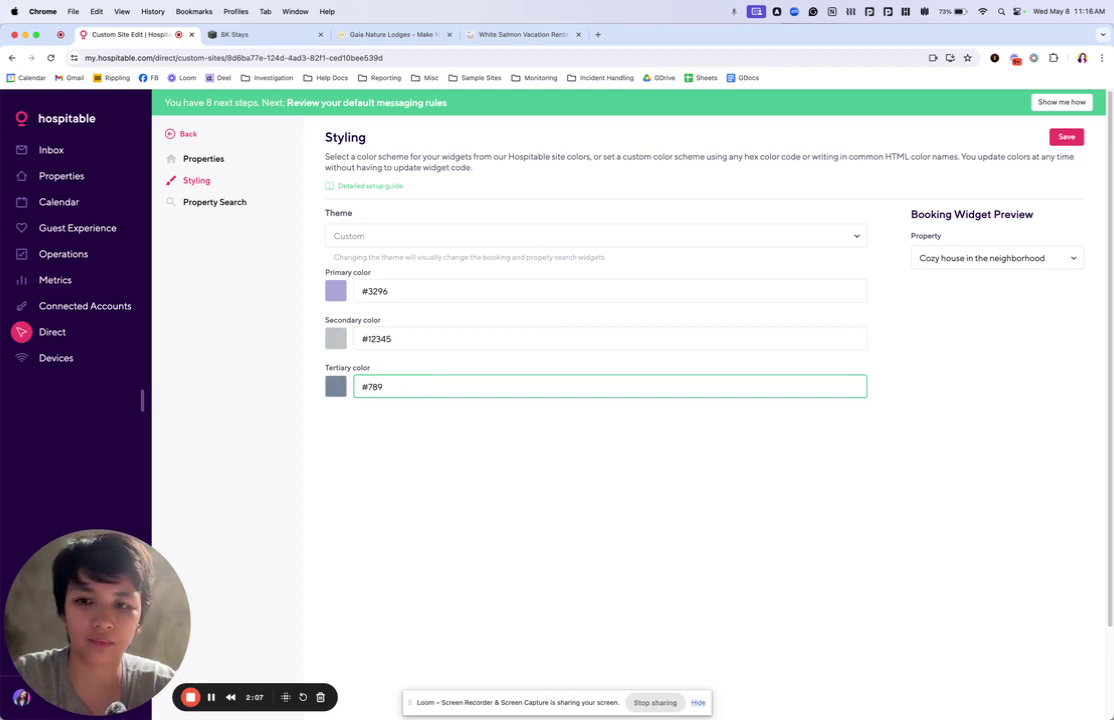
{"action": "type", "text": "0"}
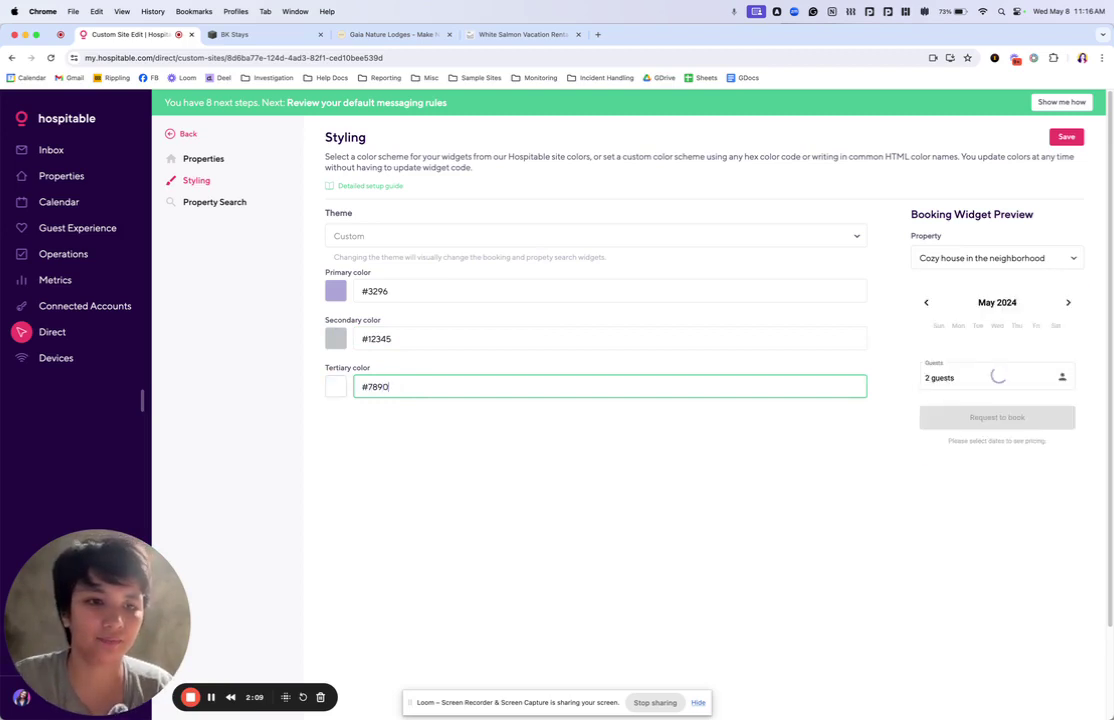
{"action": "key", "text": "BackSpace"}
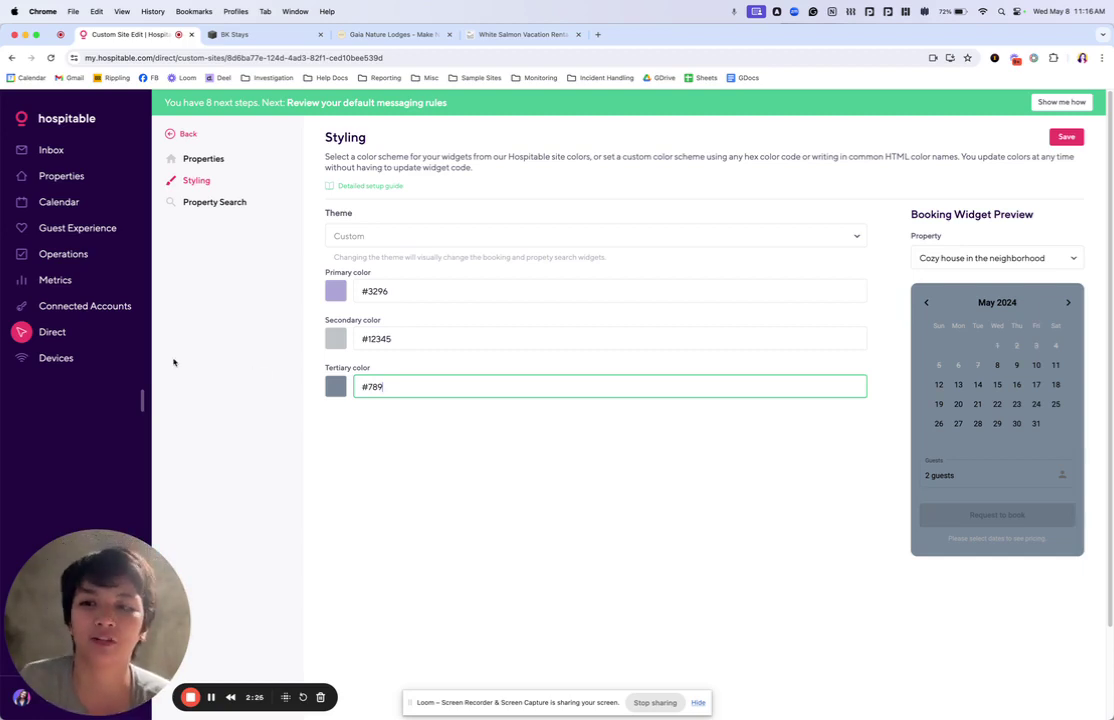
- Review the three property search installation steps: the results page widget, the homepage search widget and passing search terms to the booking widget
{"action": "left_click", "coordinate": [220, 204]}
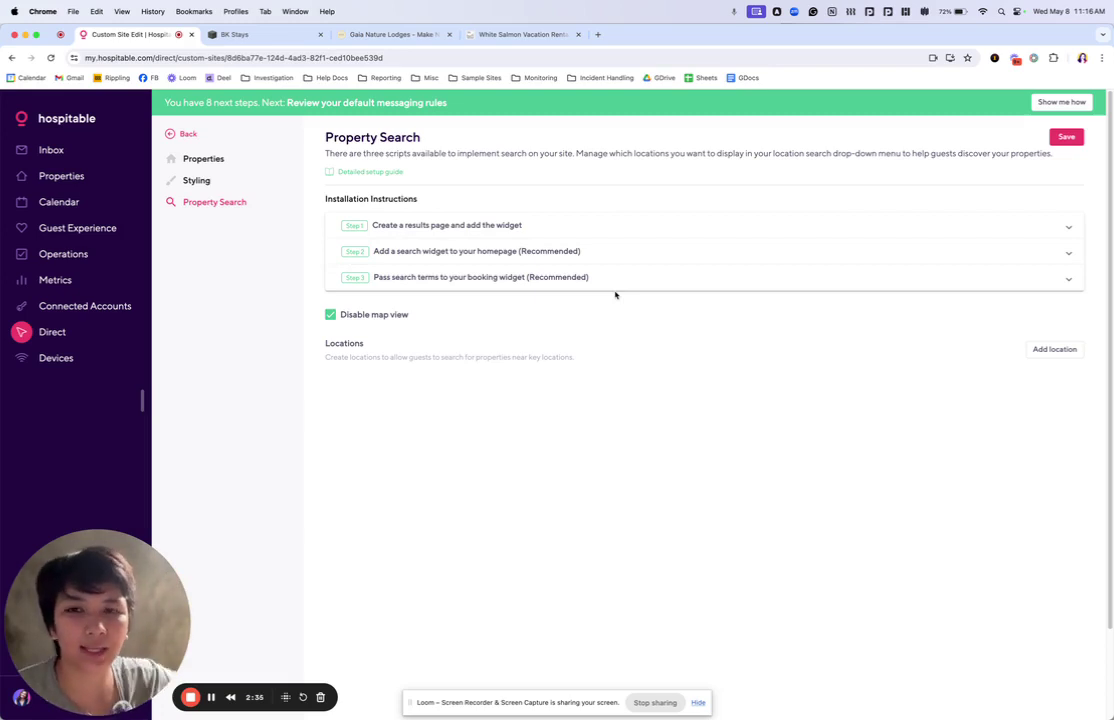
{"action": "left_click", "coordinate": [579, 226]}
{"action": "left_click", "coordinate": [579, 366]}
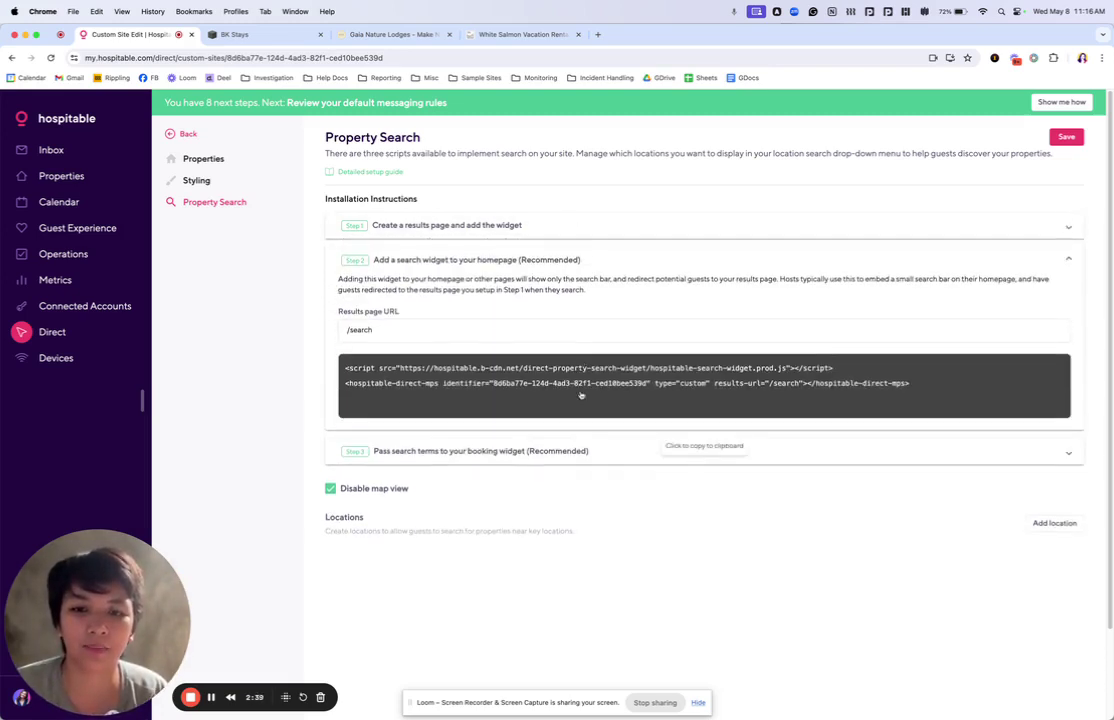
{"action": "left_click", "coordinate": [579, 450]}
{"action": "left_click", "coordinate": [544, 237]}
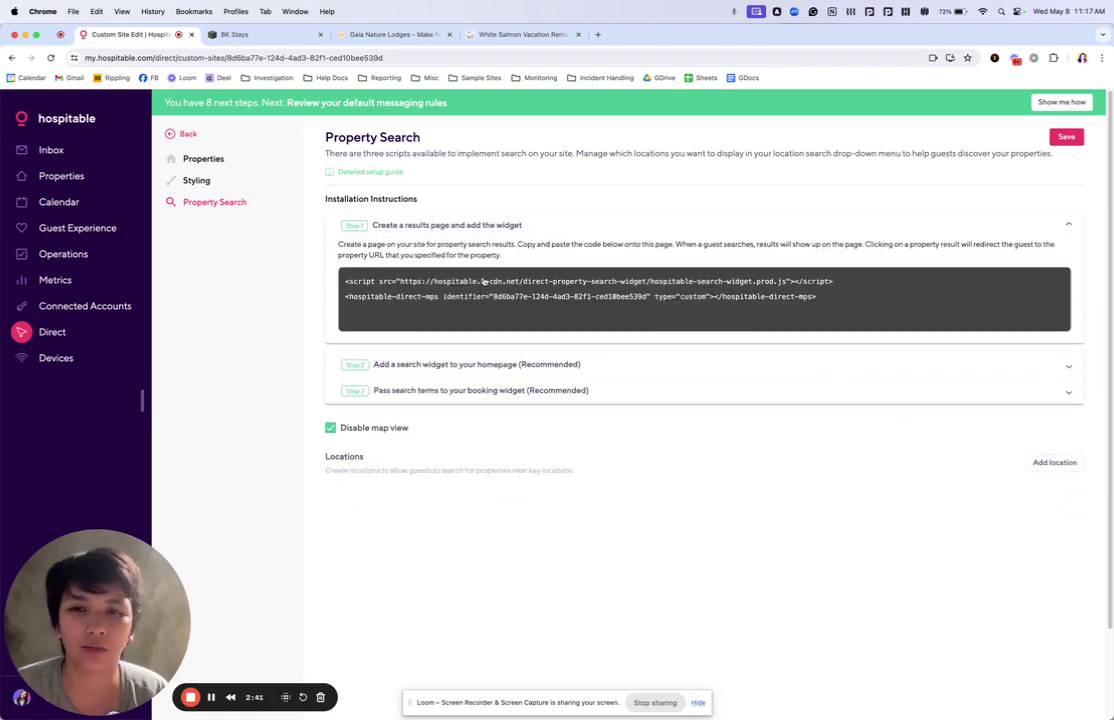
{"action": "left_click", "coordinate": [413, 364]}
{"action": "left_click", "coordinate": [416, 452]}
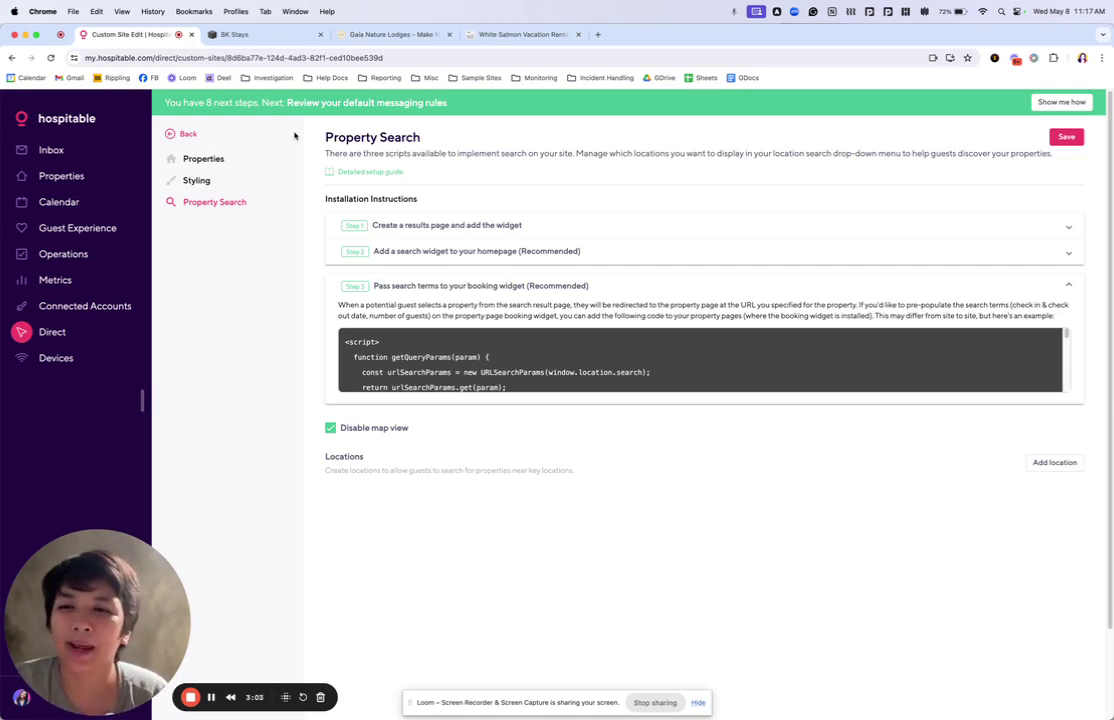
- Return to the site's property list, then switch to the BK Stays website and look through its homepage
{"action": "left_click", "coordinate": [240, 162]}
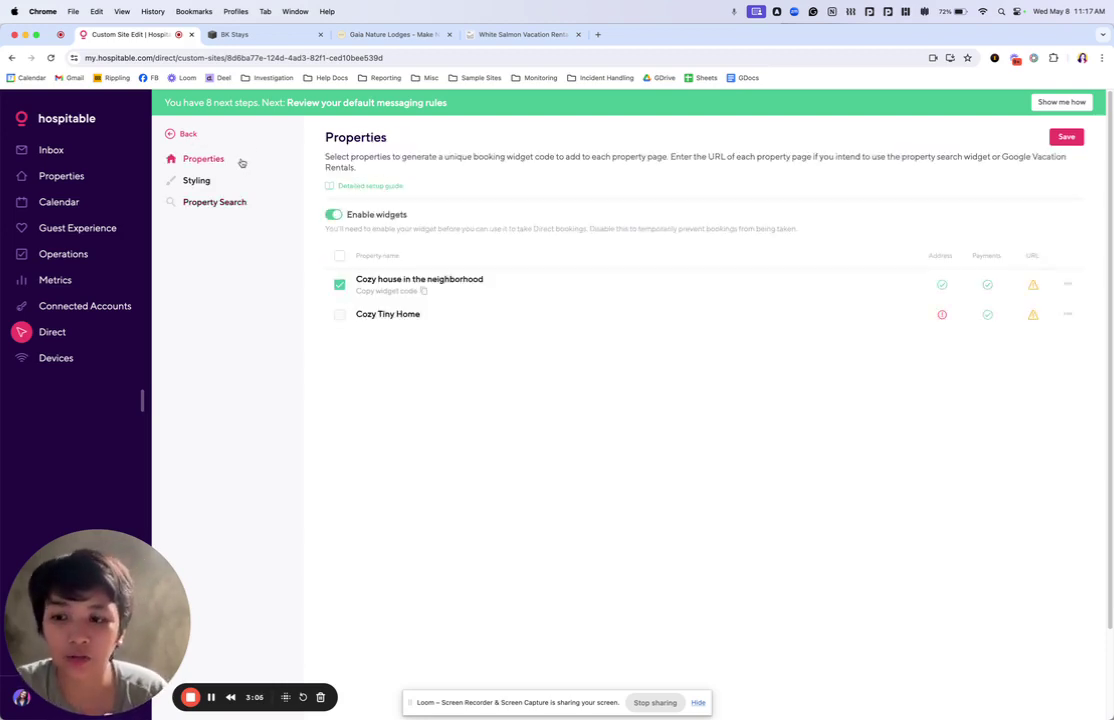
{"action": "left_click", "coordinate": [263, 35]}
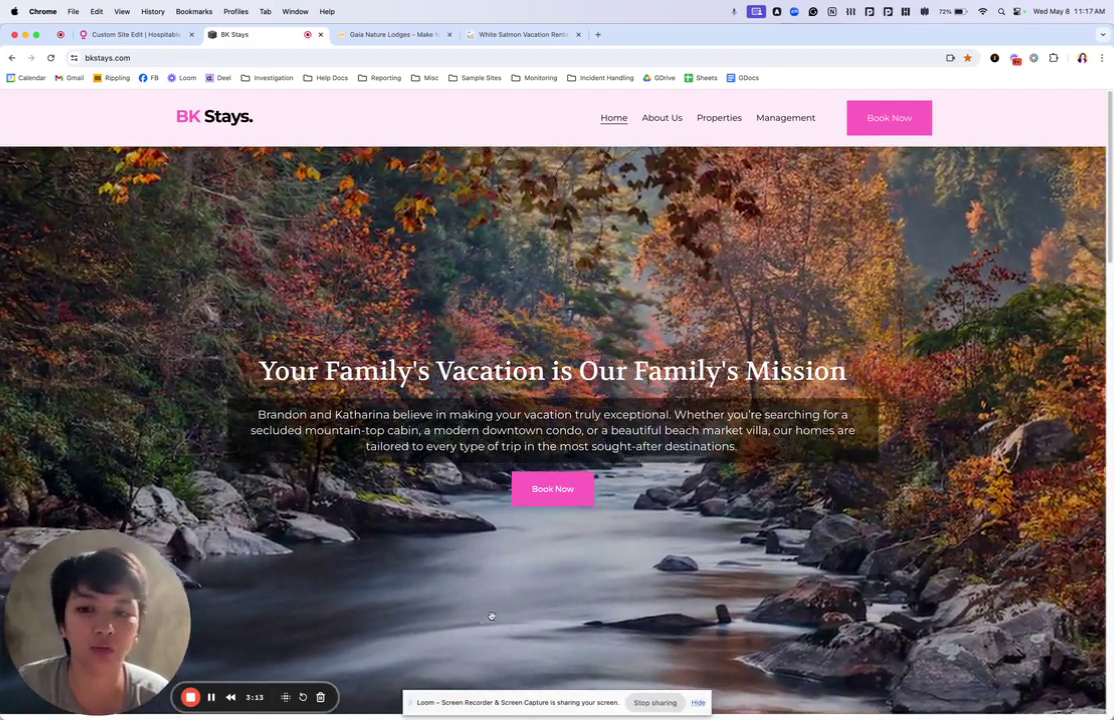
{"action": "scroll", "coordinate": [1108, 294], "scroll_direction": "down", "scroll_amount": 5}
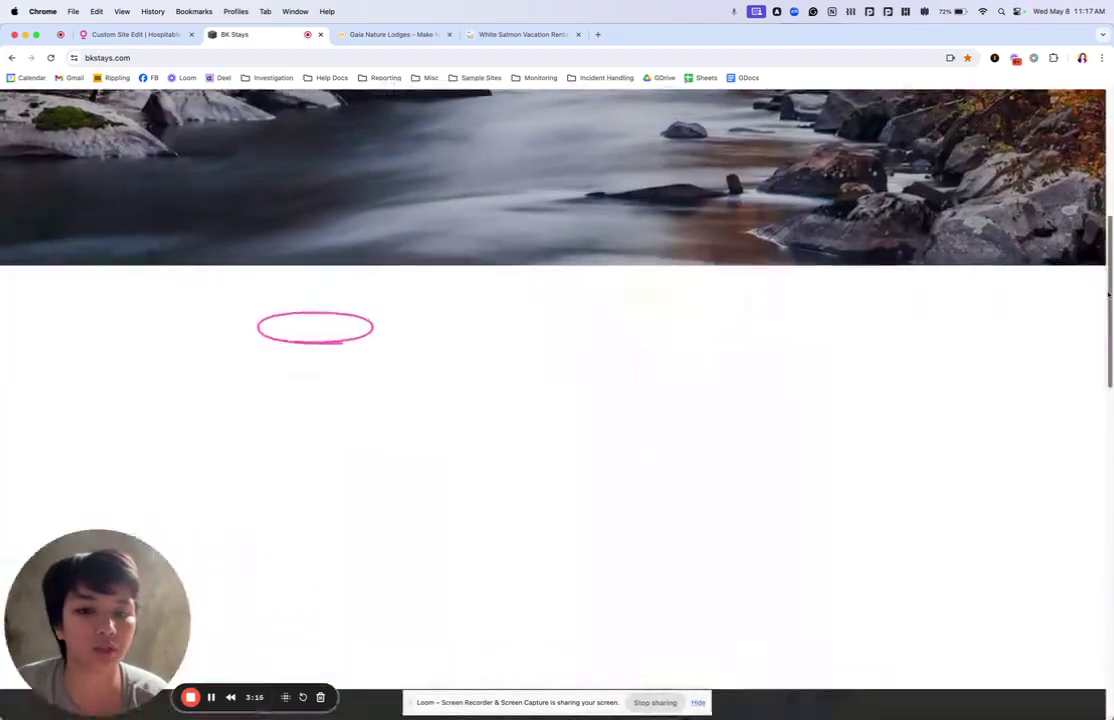
{"action": "scroll", "coordinate": [1108, 294], "scroll_direction": "down", "scroll_amount": 5}
{"action": "scroll", "coordinate": [553, 400], "scroll_direction": "down", "scroll_amount": 8}
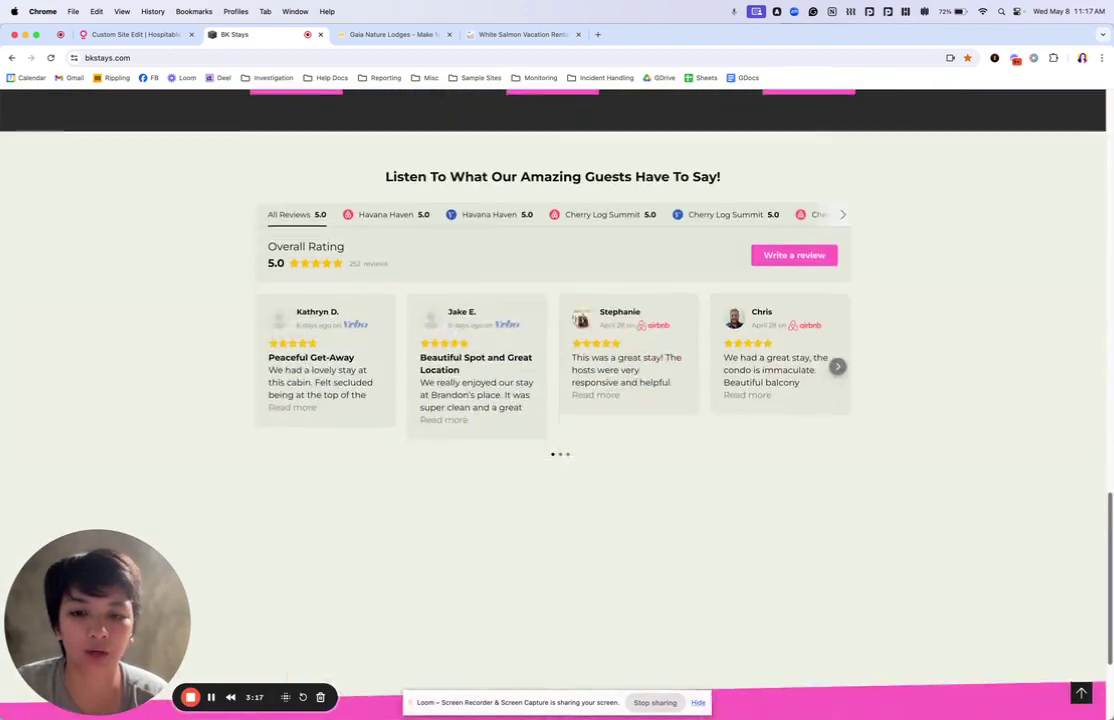
- Open the Havana Haven property page from the BK Stays homepage and look over its description and booking widget
{"action": "scroll", "coordinate": [553, 400], "scroll_direction": "up", "scroll_amount": 20}
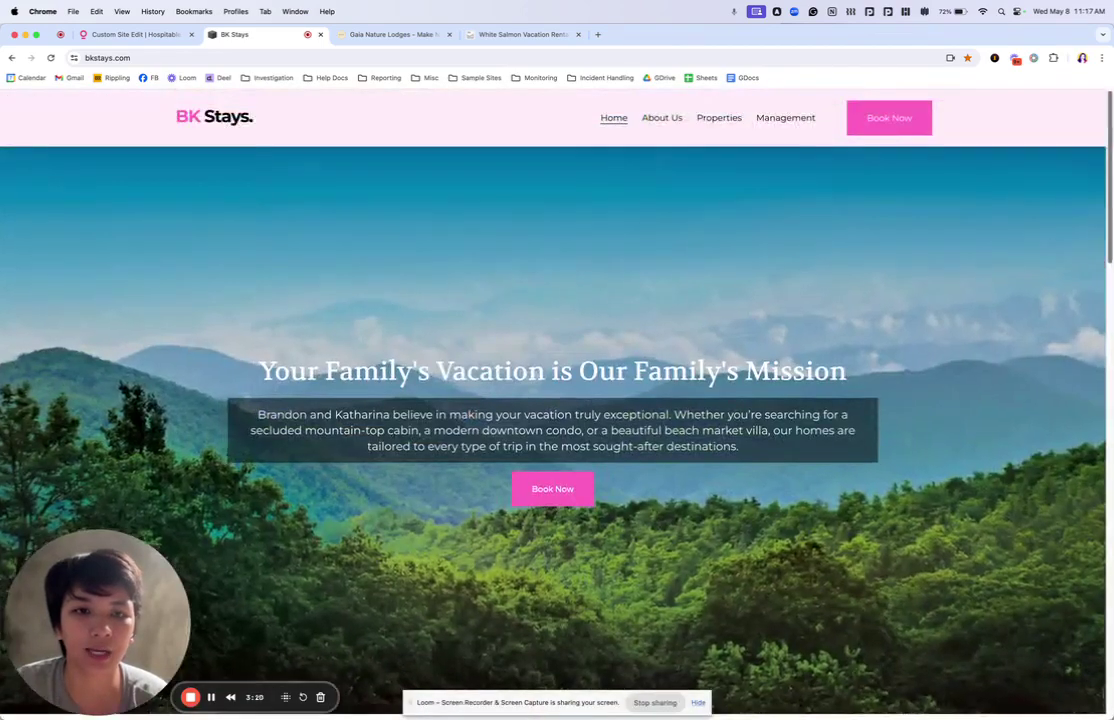
{"action": "left_click", "coordinate": [893, 117]}
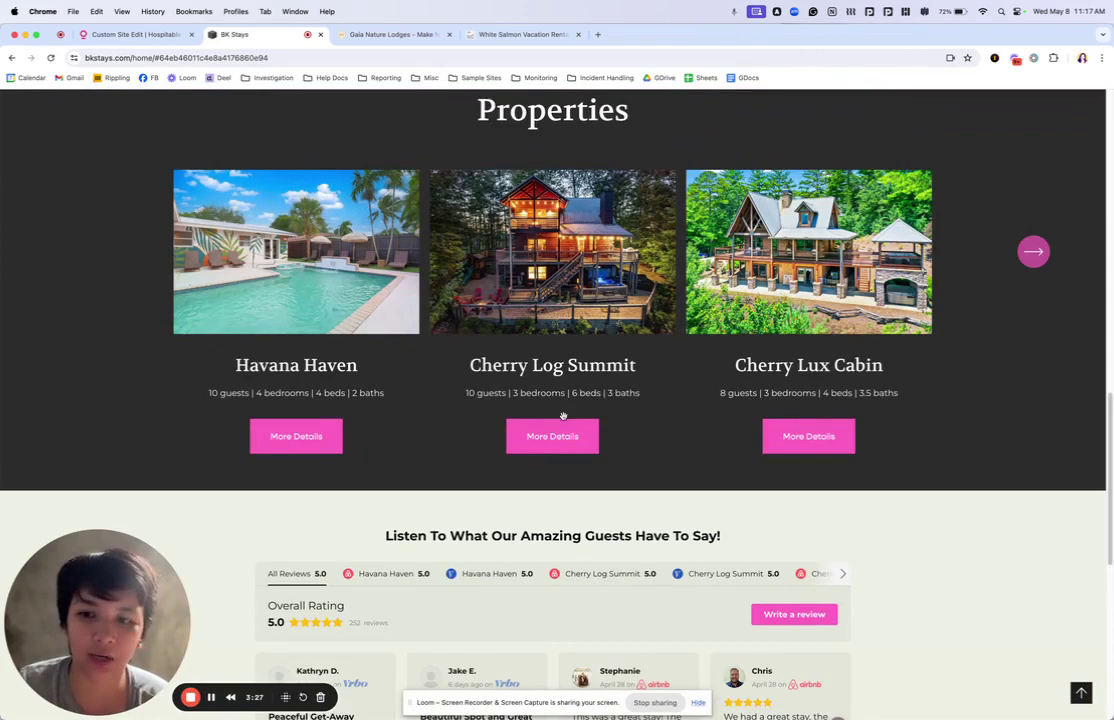
{"action": "left_click", "coordinate": [316, 438]}
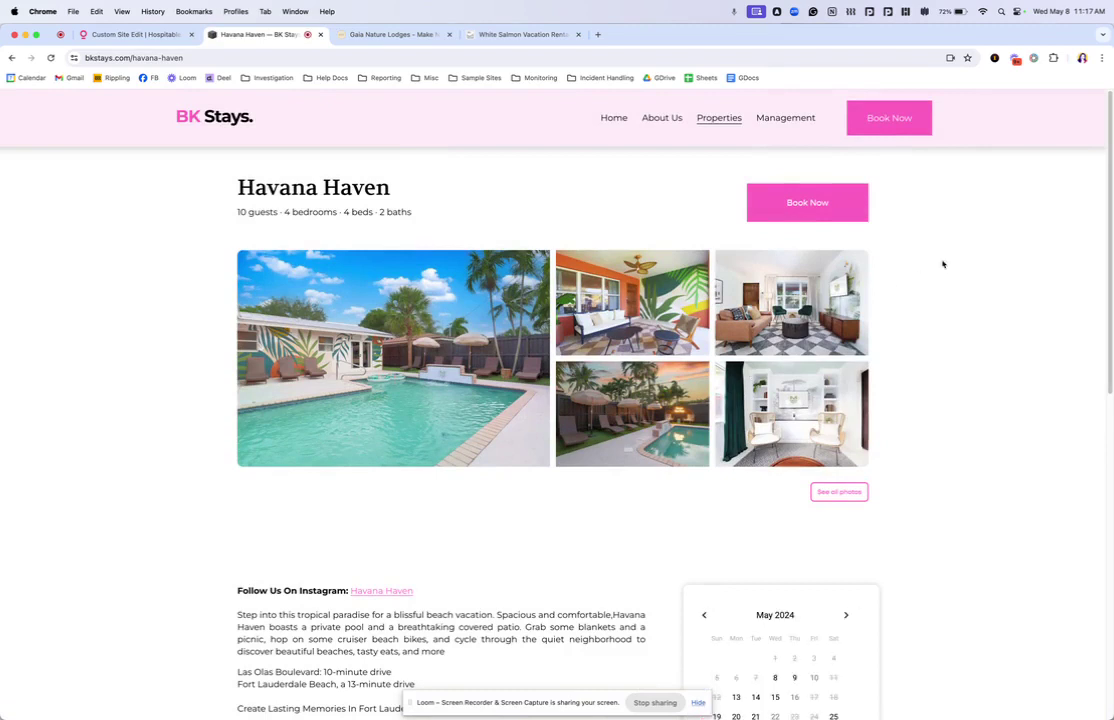
{"action": "scroll", "coordinate": [1111, 199], "scroll_direction": "down", "scroll_amount": 5}
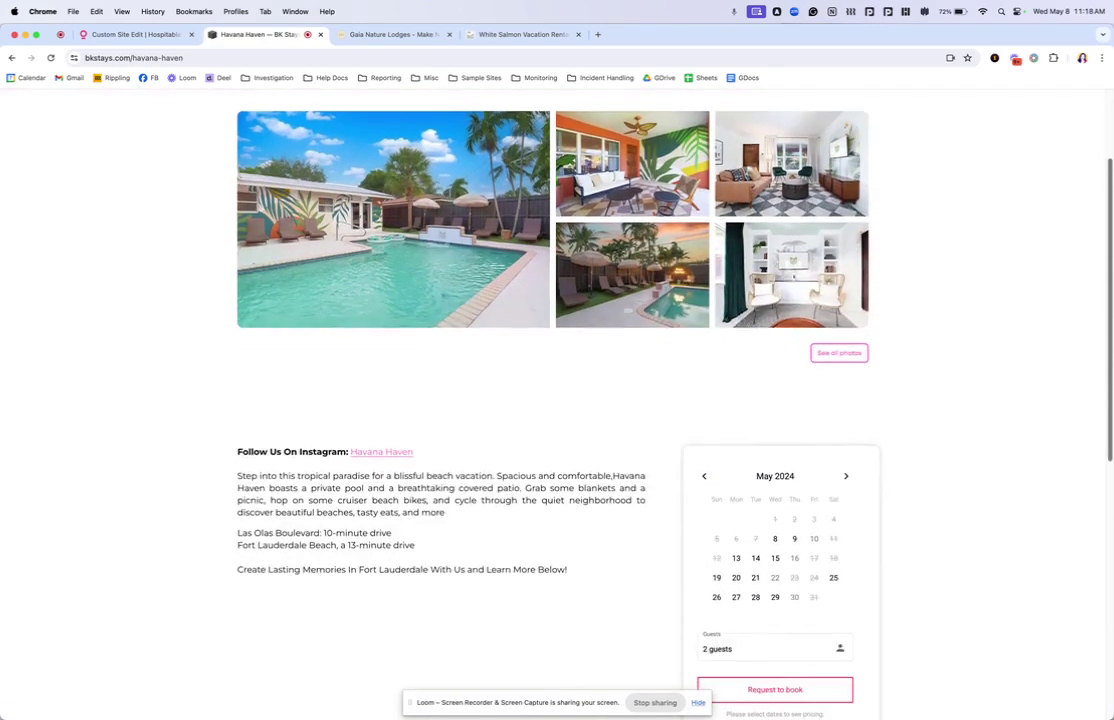
{"action": "scroll", "coordinate": [793, 216], "scroll_direction": "down", "scroll_amount": 1}
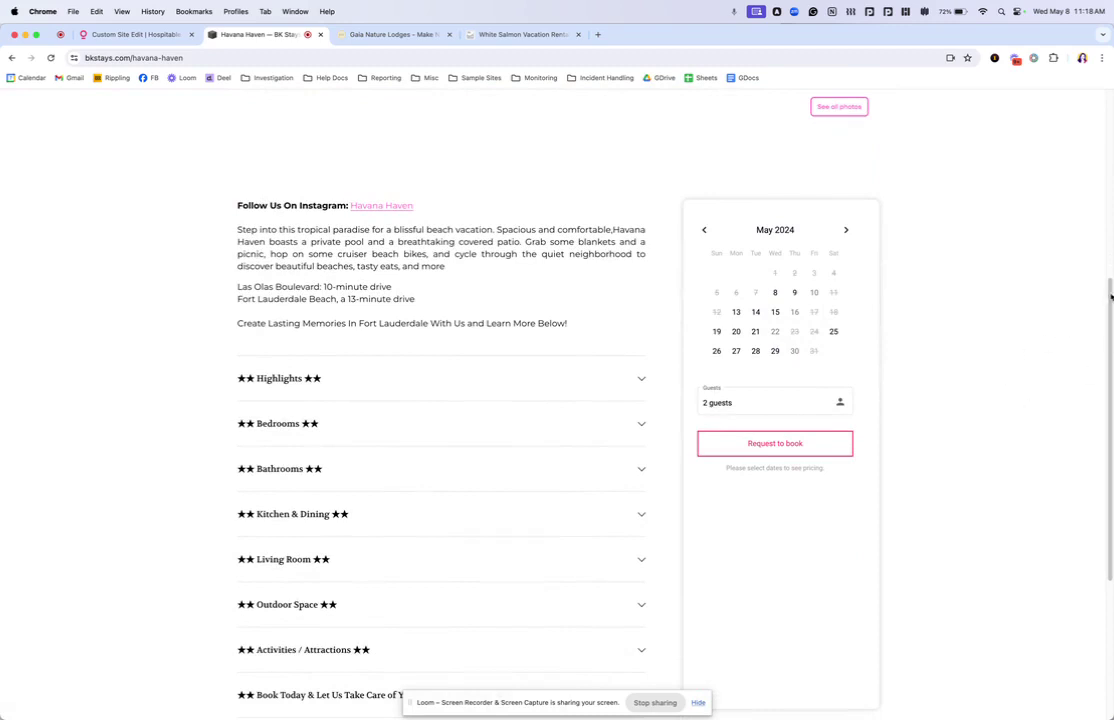
{"action": "scroll", "coordinate": [1110, 296], "scroll_direction": "down", "scroll_amount": 2}
{"action": "scroll", "coordinate": [1110, 286], "scroll_direction": "up", "scroll_amount": 3}
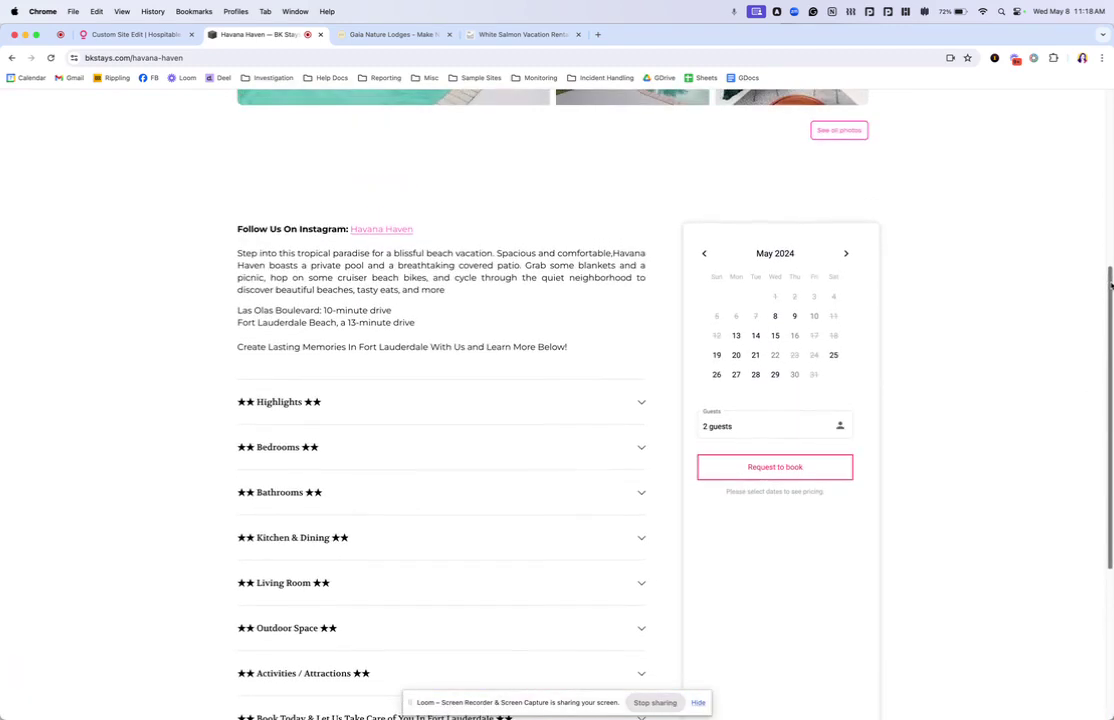
- Select a June 16 to June 22, 2024 stay in Havana Haven's booking calendar and look over the page
{"action": "left_click", "coordinate": [847, 253]}
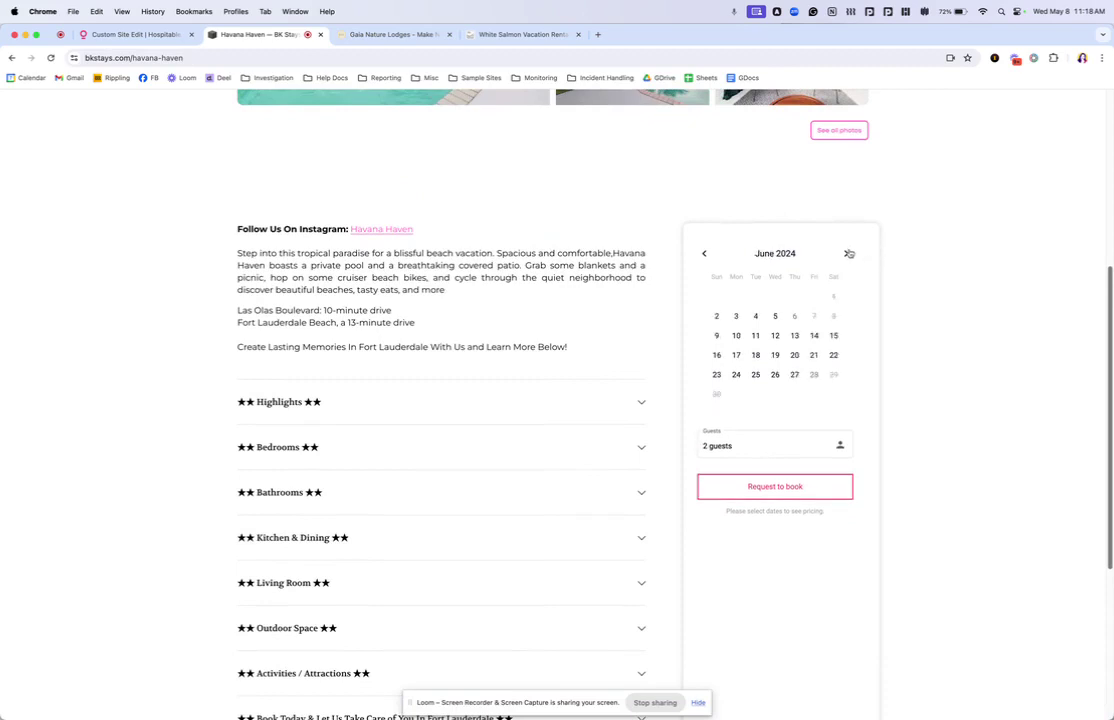
{"action": "left_click", "coordinate": [716, 355]}
{"action": "left_click", "coordinate": [830, 355]}
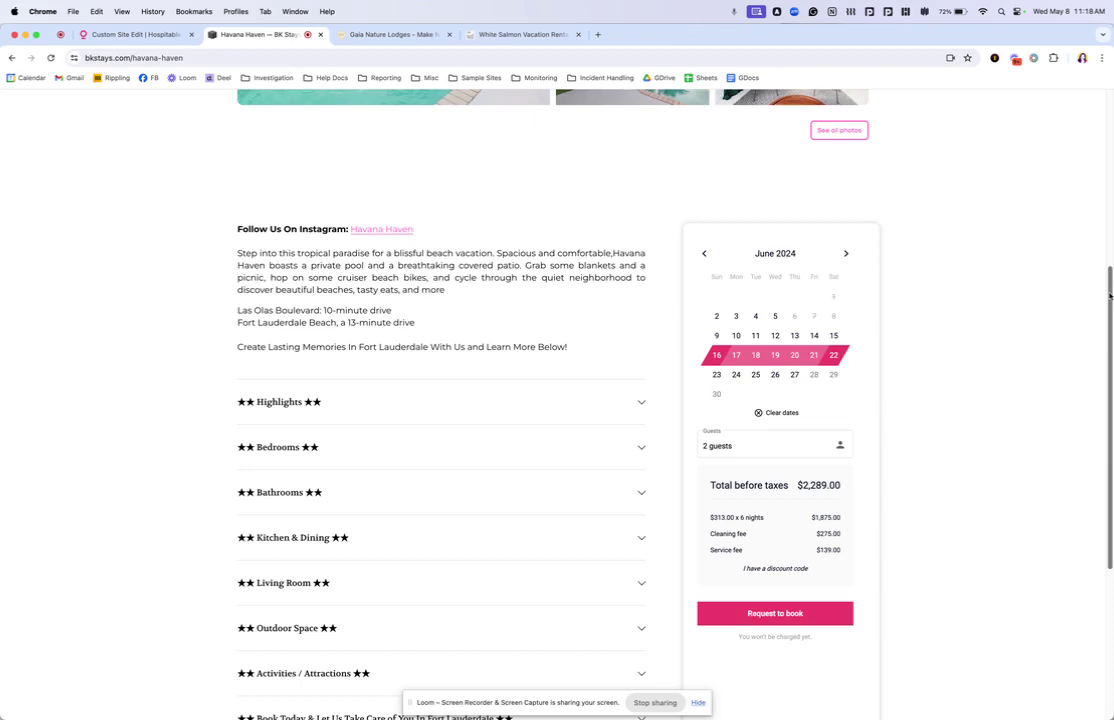
{"action": "left_click_drag", "start_coordinate": [1110, 296], "coordinate": [1110, 118]}
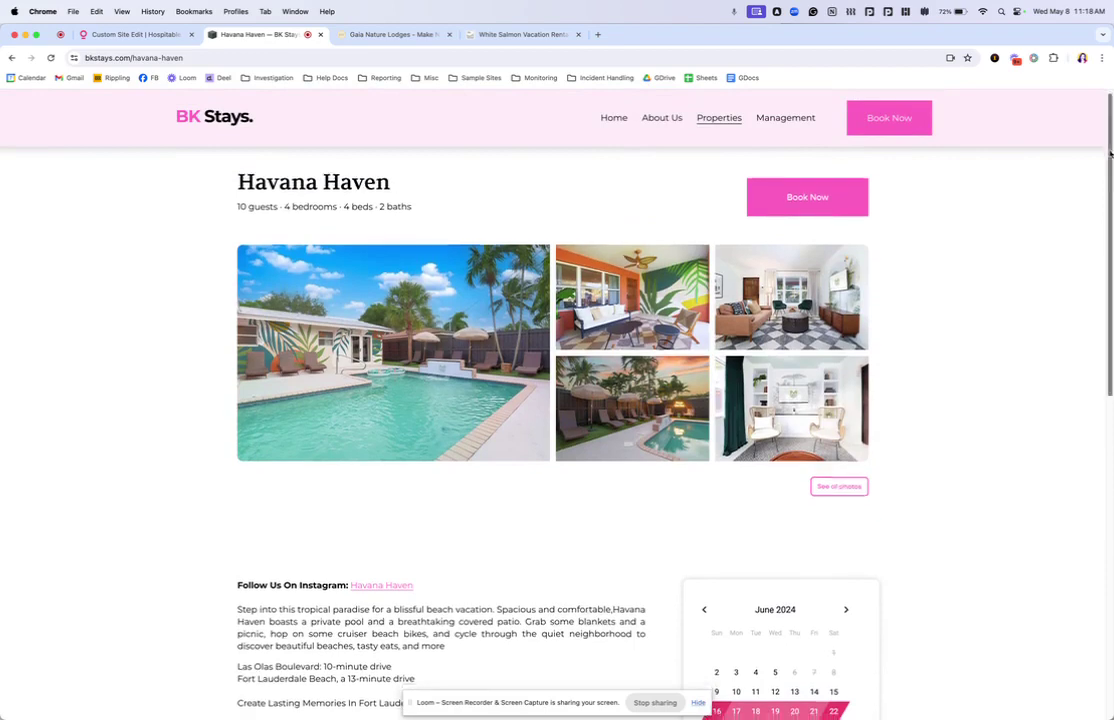
{"action": "left_click_drag", "start_coordinate": [1110, 148], "coordinate": [1108, 473]}
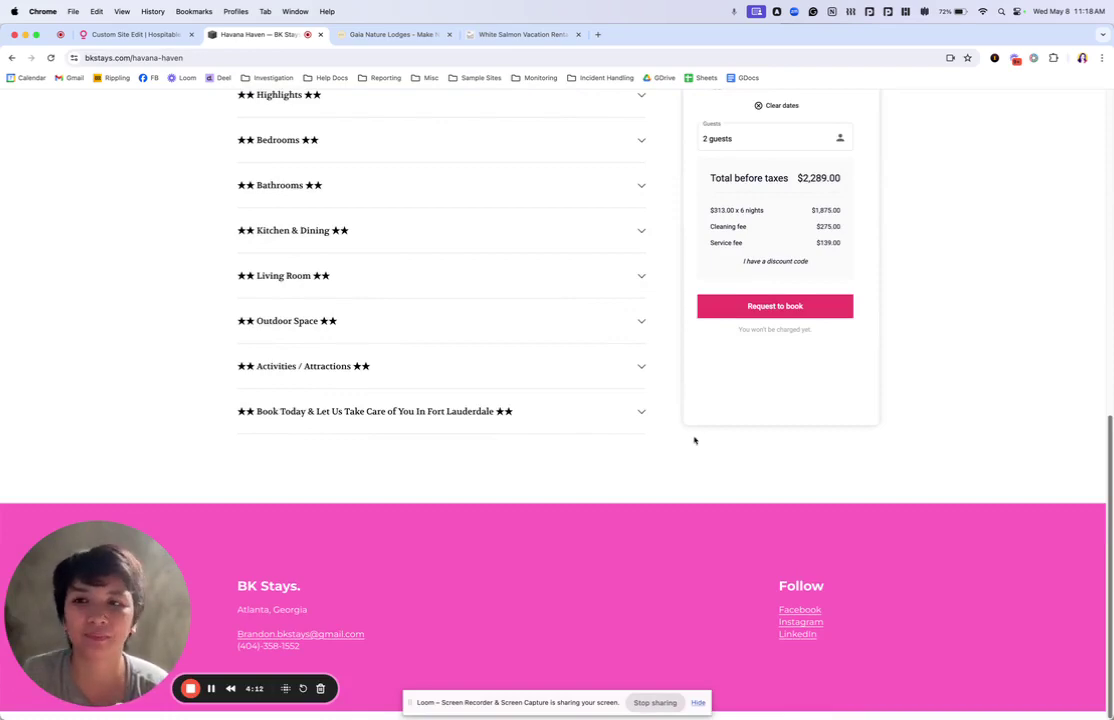
- Switch to the Gaia Nature Lodges site and search for stays from June 3 to June 7, 2024 for 2 guests
{"action": "left_click", "coordinate": [376, 38]}
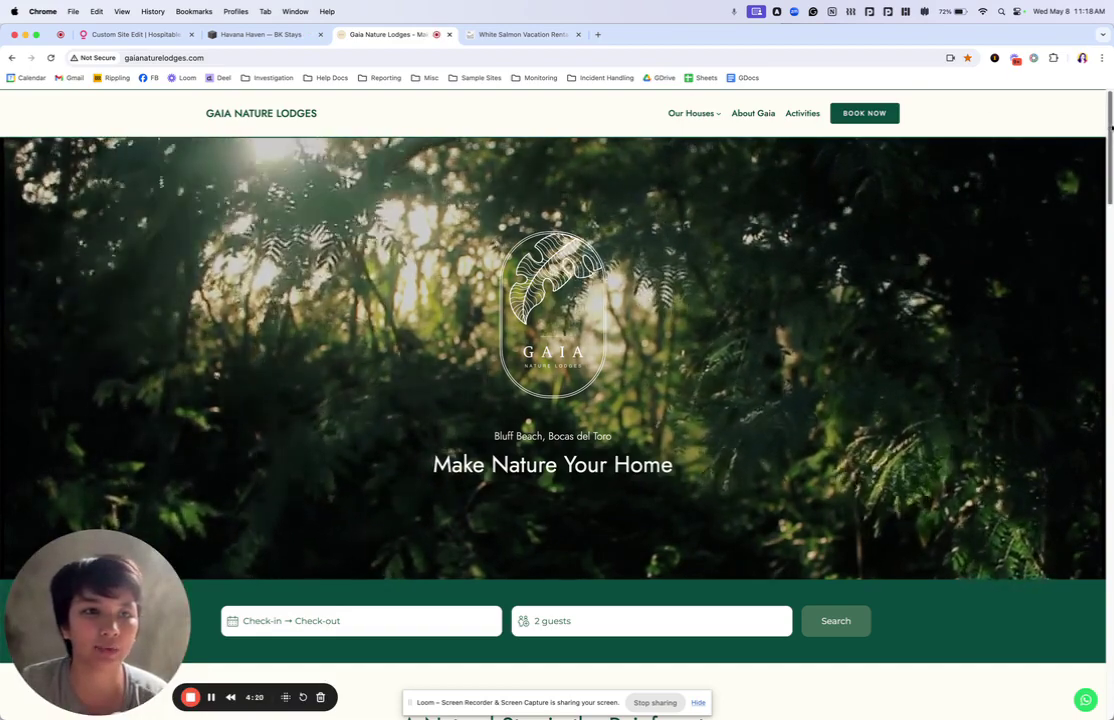
{"action": "left_click_drag", "start_coordinate": [1108, 125], "coordinate": [1109, 158]}
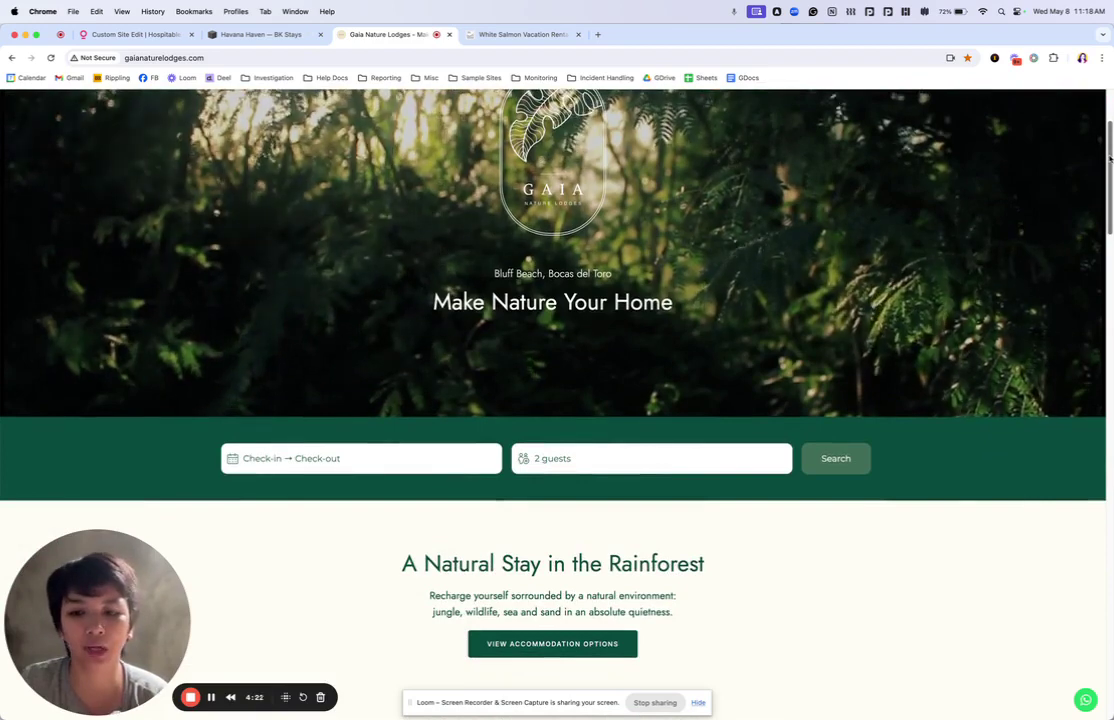
{"action": "left_click", "coordinate": [232, 465]}
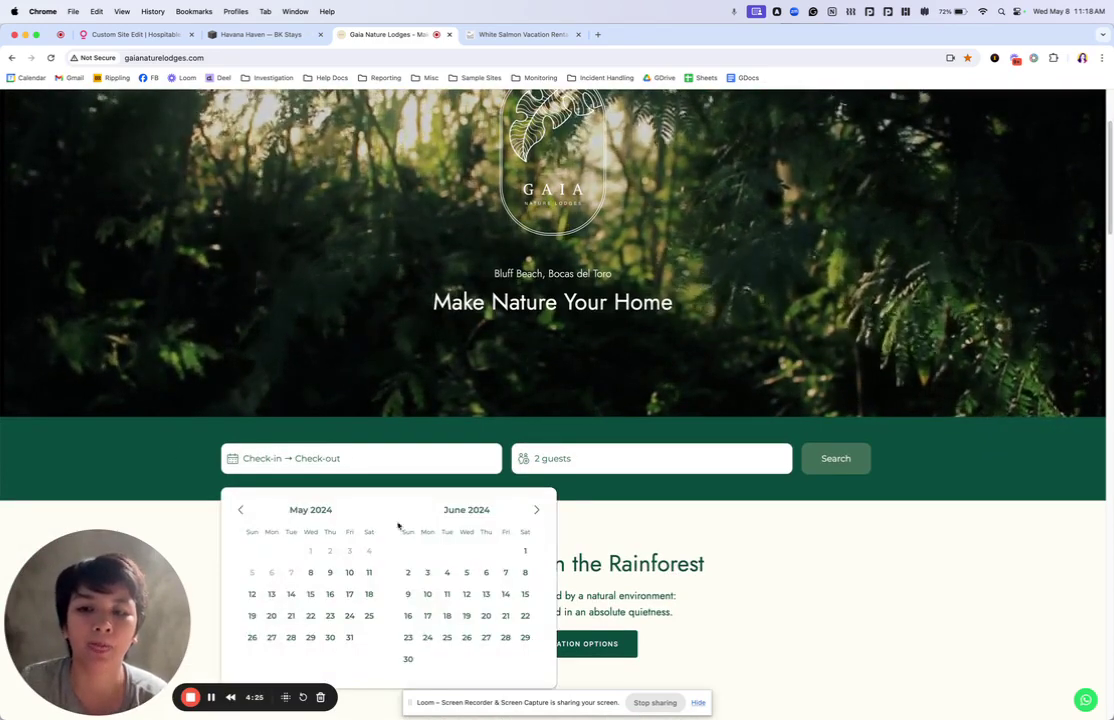
{"action": "left_click", "coordinate": [425, 572]}
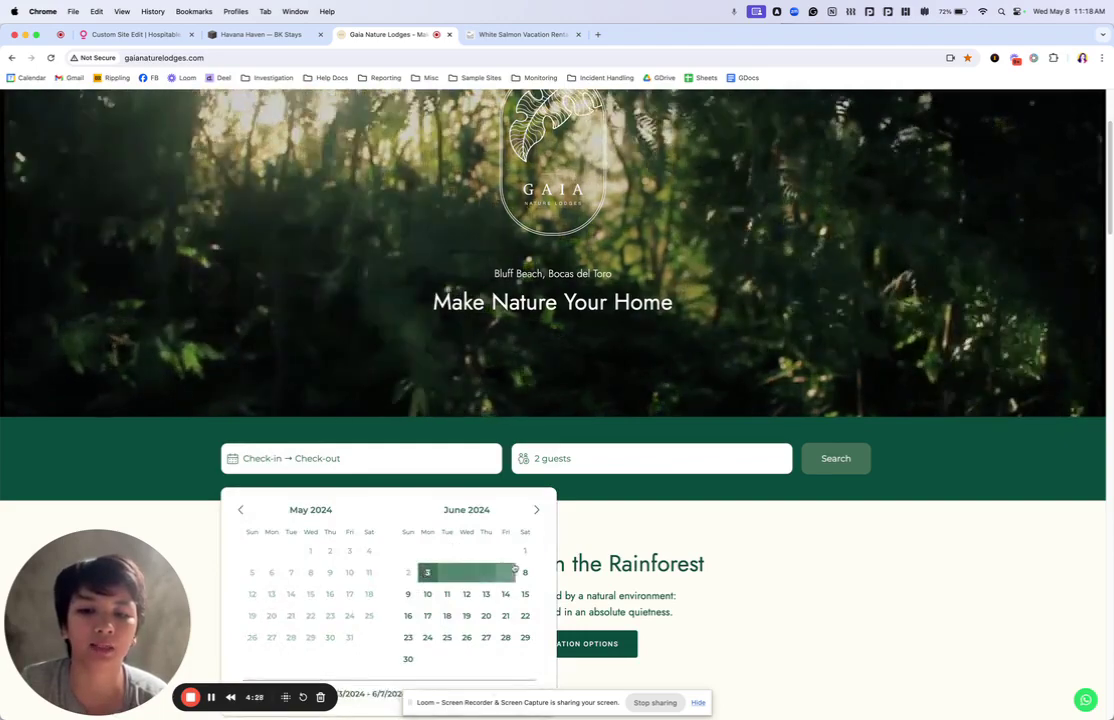
{"action": "left_click", "coordinate": [505, 572]}
{"action": "left_click", "coordinate": [820, 466]}
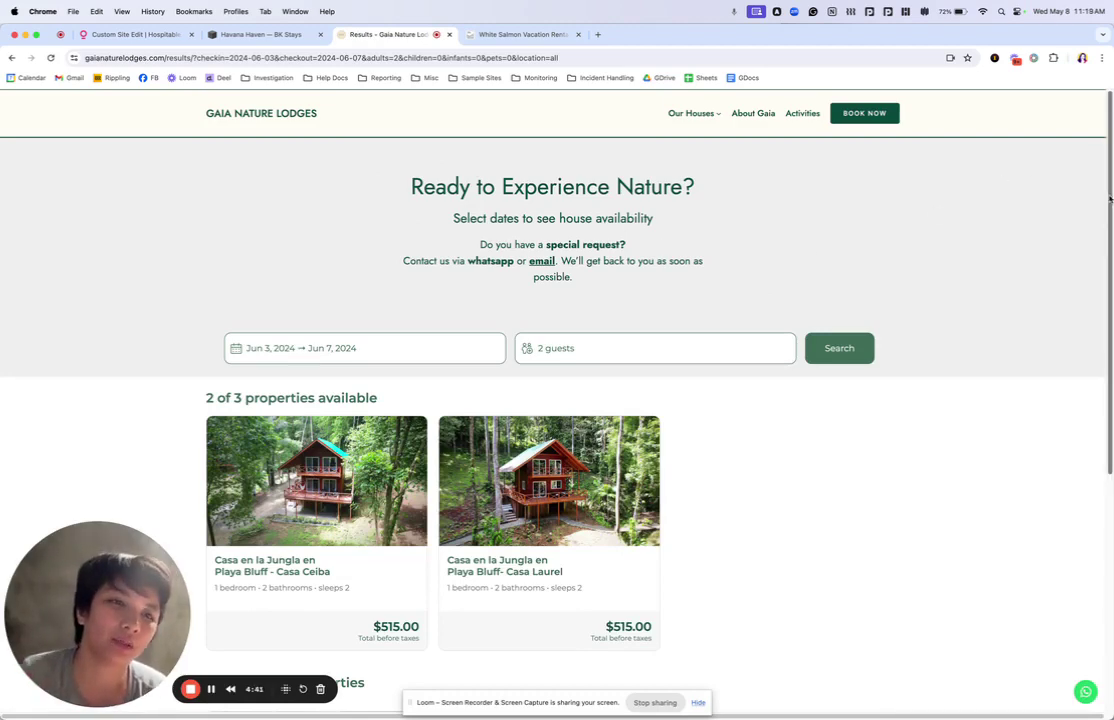
{"action": "mouse_move", "coordinate": [1108, 200]}
{"action": "left_mouse_down"}
{"action": "mouse_move", "coordinate": [1102, 393]}
{"action": "mouse_move", "coordinate": [1108, 215]}
{"action": "left_mouse_up"}
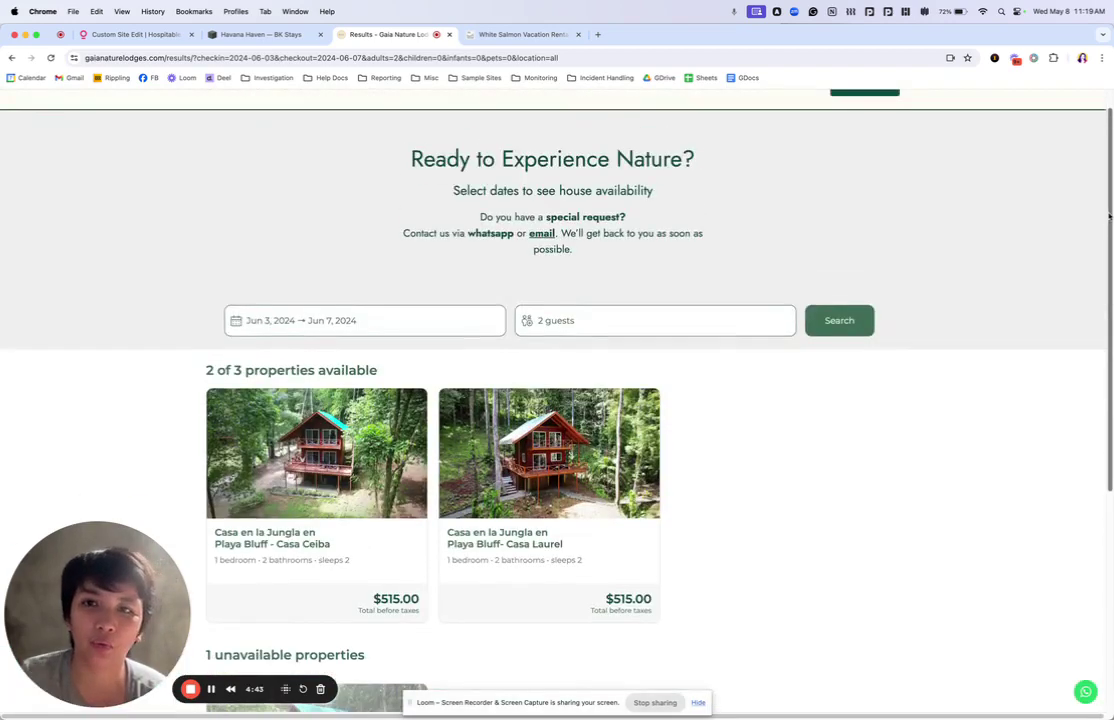
- Switch back to Hospitable and show the property search code for creating a results page and adding the widget
{"action": "left_click", "coordinate": [135, 34]}
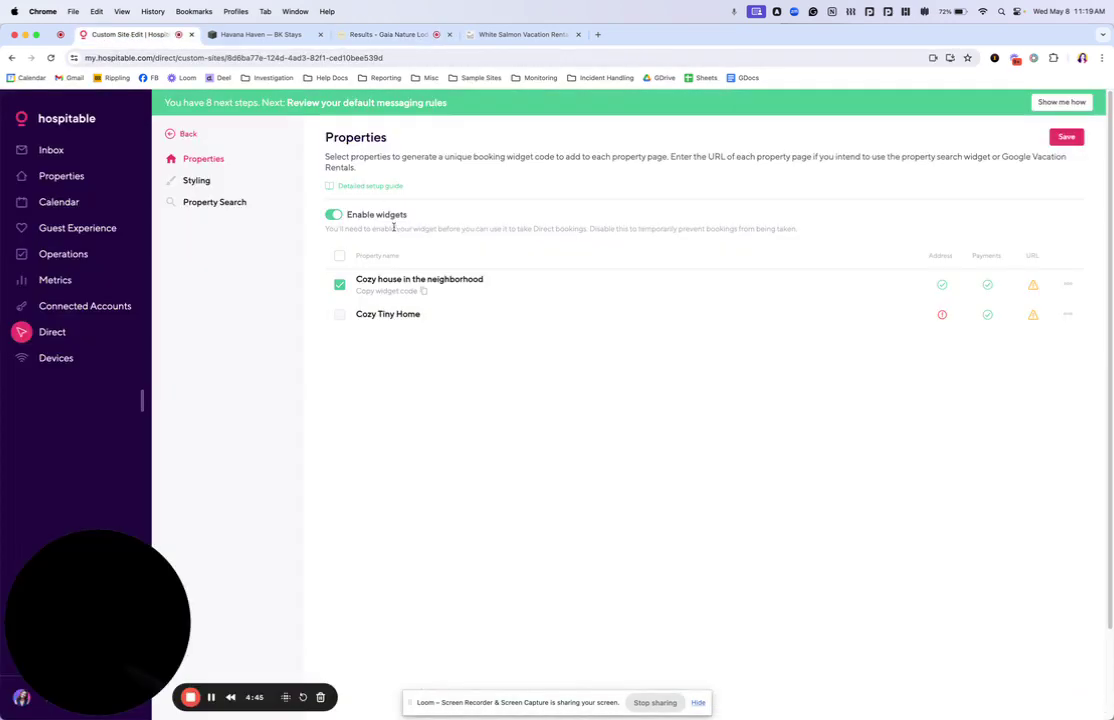
{"action": "left_click", "coordinate": [229, 205]}
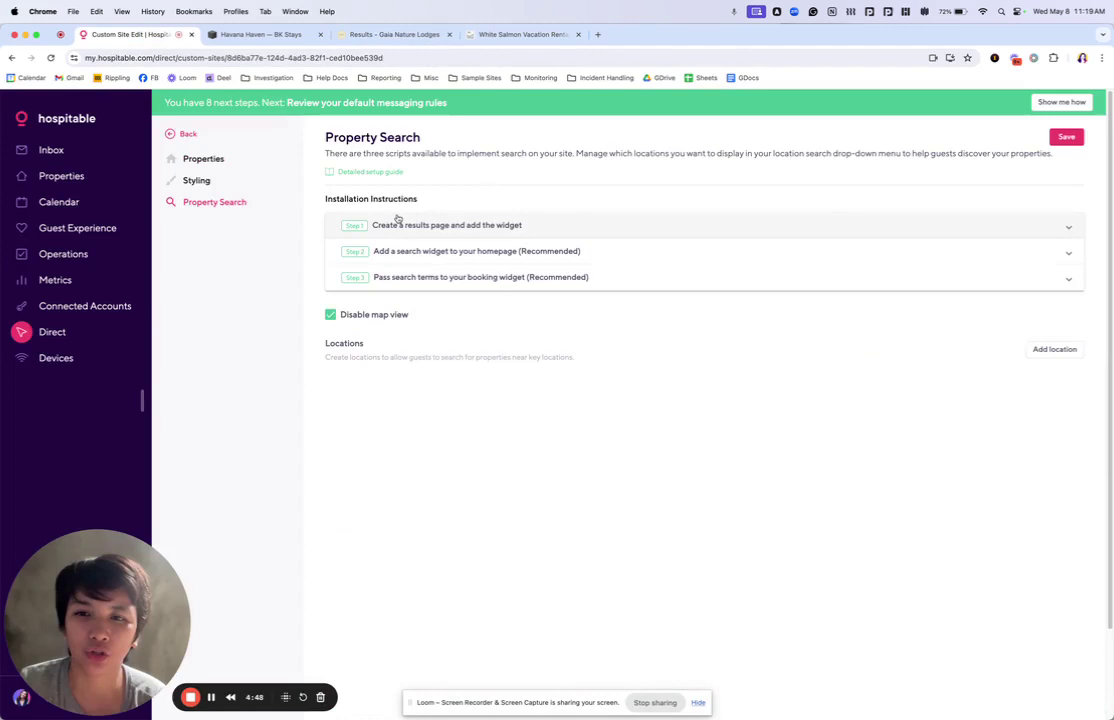
{"action": "left_click", "coordinate": [410, 225]}
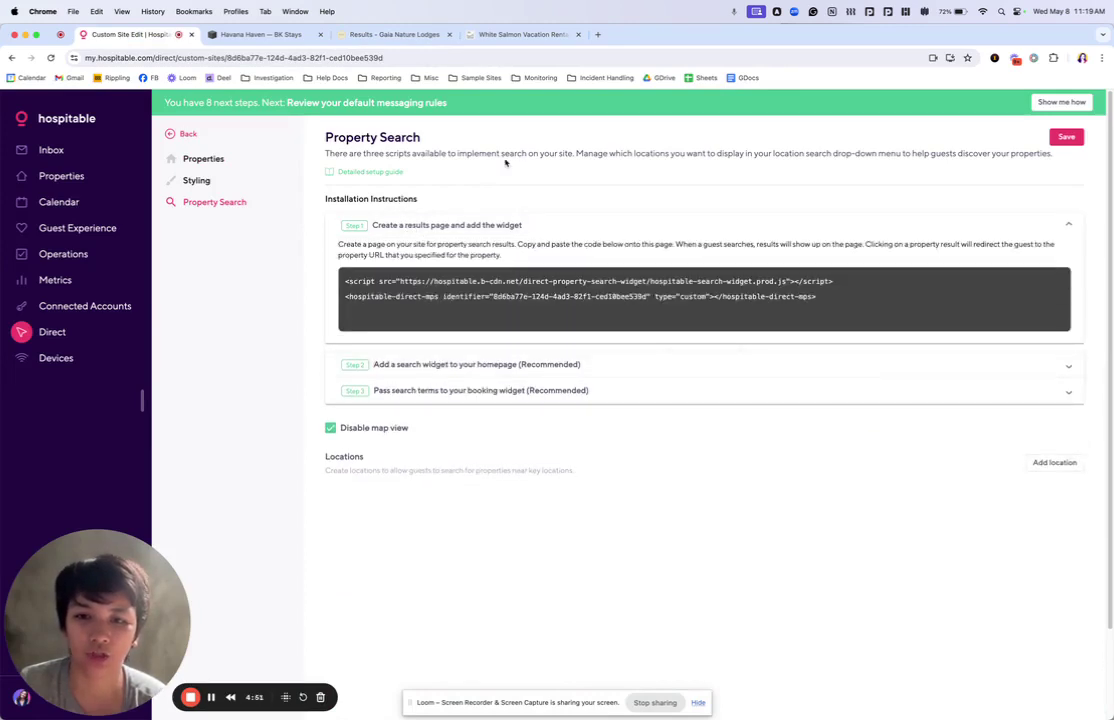
- Return to the Gaia Nature Lodges results, open Casa Ceiba and examine the booking widget on its page
{"action": "left_click", "coordinate": [380, 34]}
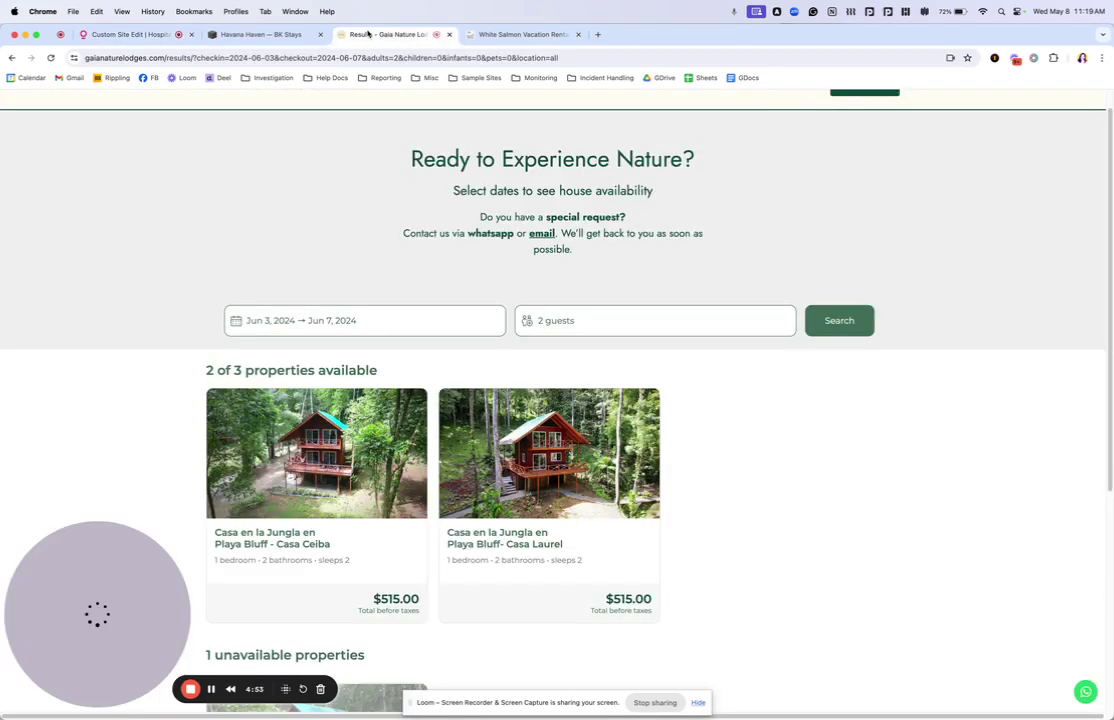
{"action": "left_click", "coordinate": [315, 442]}
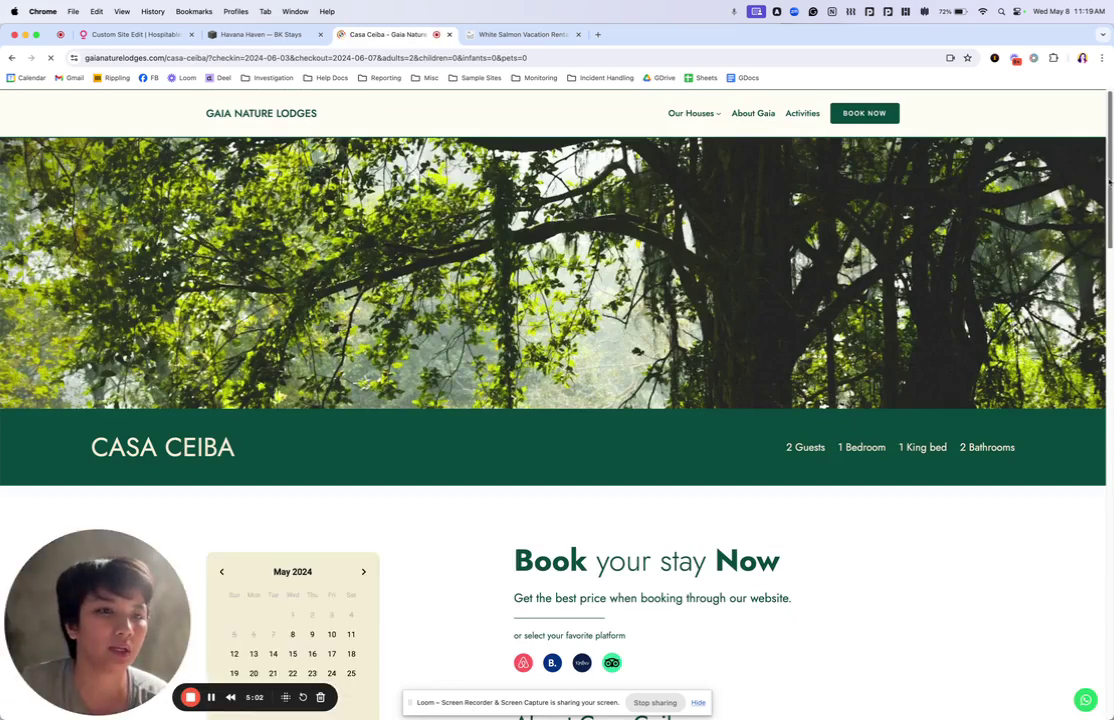
{"action": "scroll", "coordinate": [1108, 183], "scroll_direction": "down", "scroll_amount": 5}
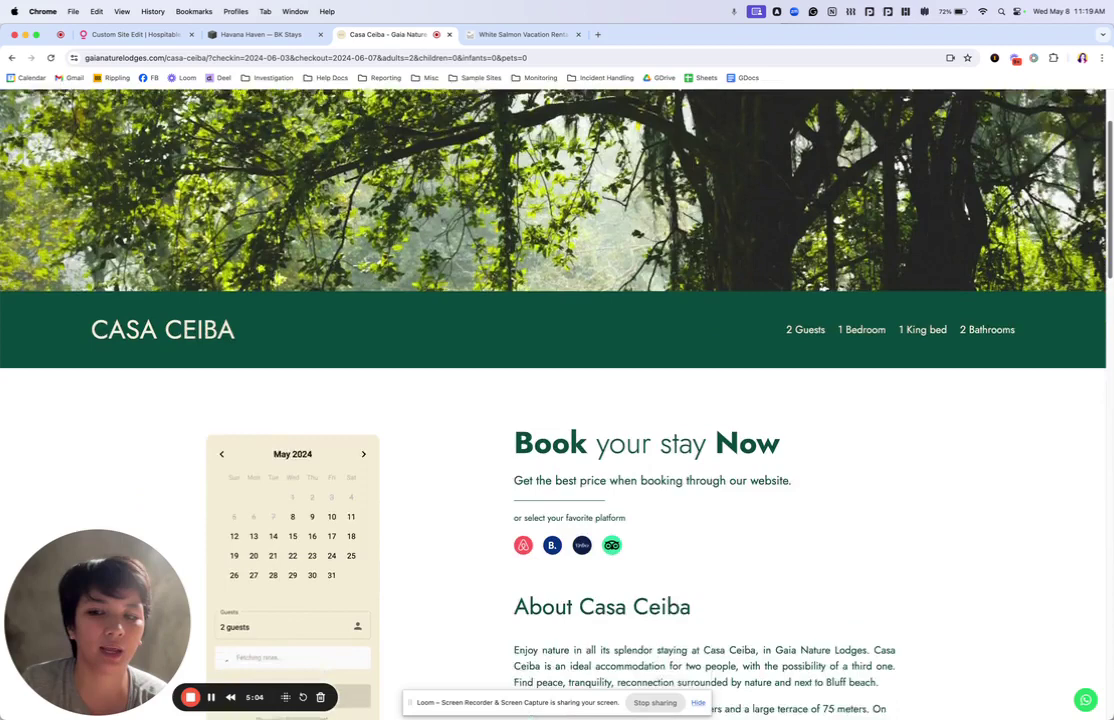
{"action": "scroll", "coordinate": [1108, 183], "scroll_direction": "down", "scroll_amount": 1}
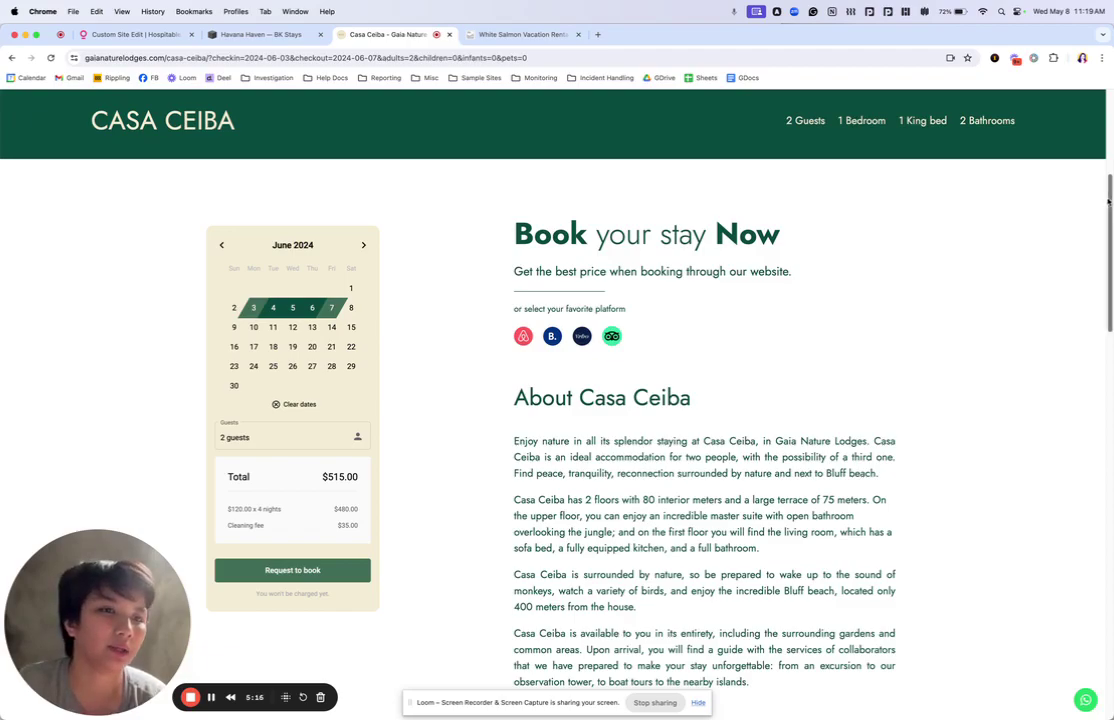
{"action": "left_click_drag", "start_coordinate": [1108, 202], "coordinate": [1108, 152]}
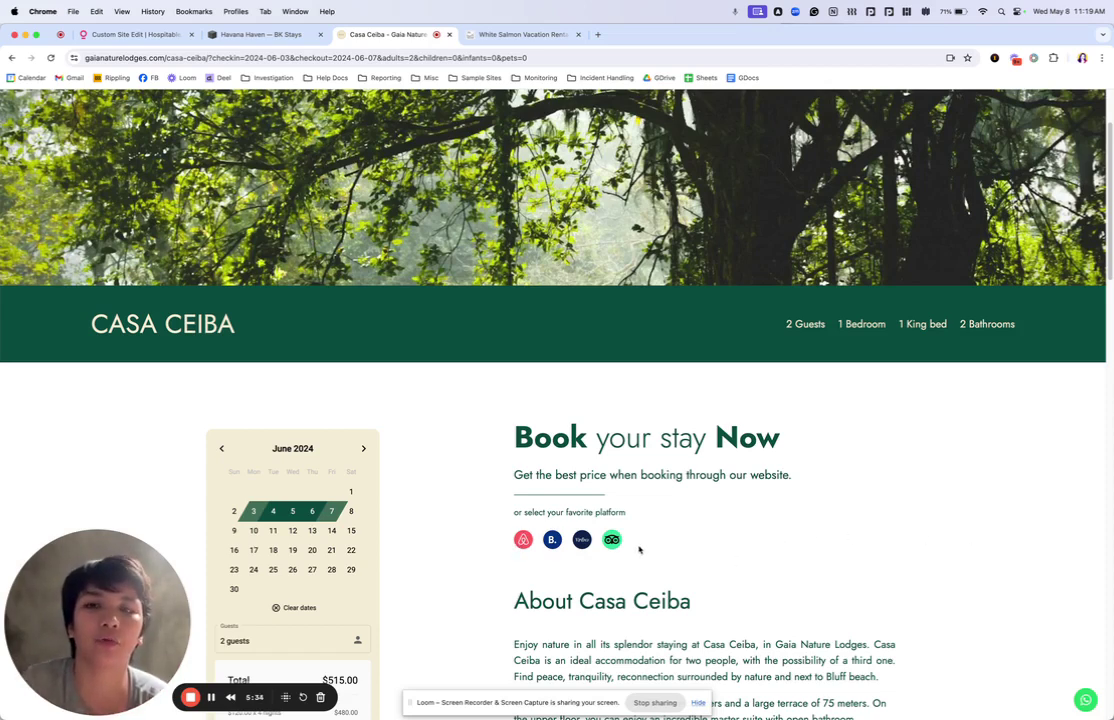
- Switch to the White Salmon Vacation Rentals site, open The Guesthouse from its rentals and look through the unit page
{"action": "left_click", "coordinate": [506, 35]}
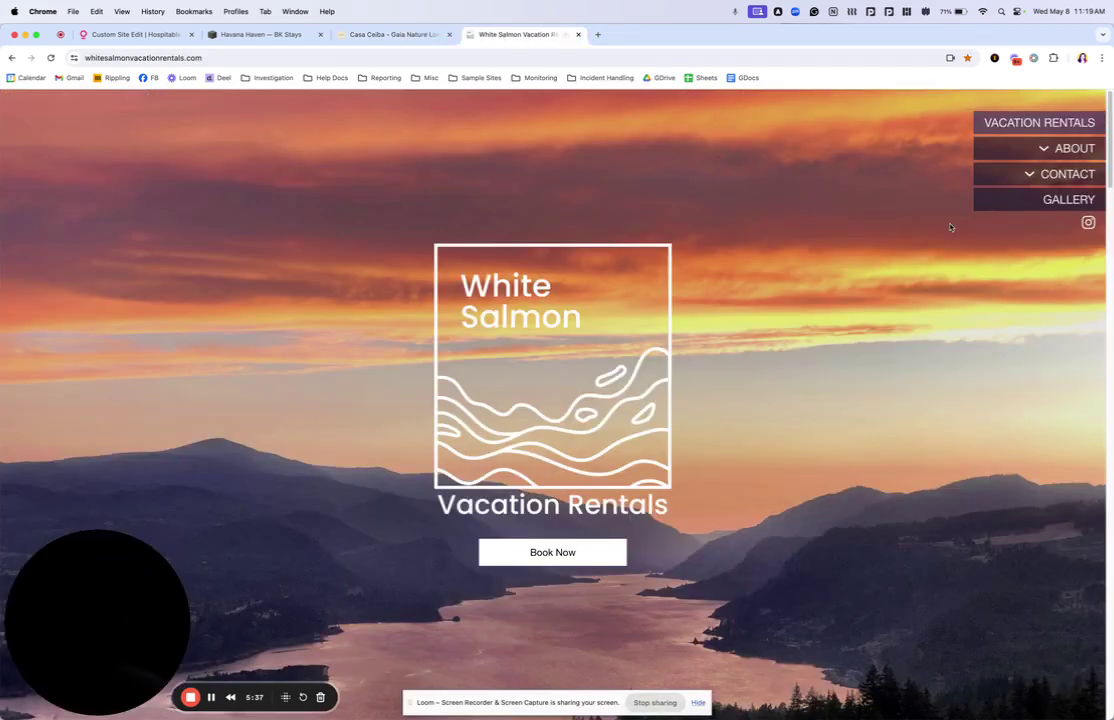
{"action": "left_click", "coordinate": [554, 548]}
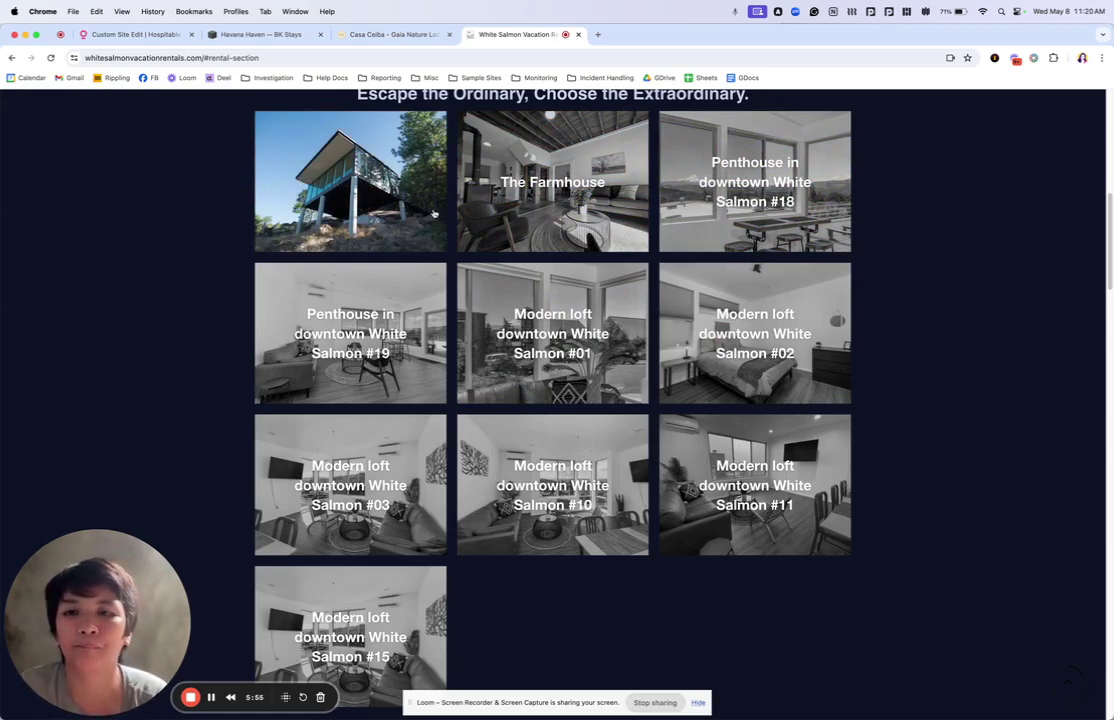
{"action": "left_click", "coordinate": [433, 213]}
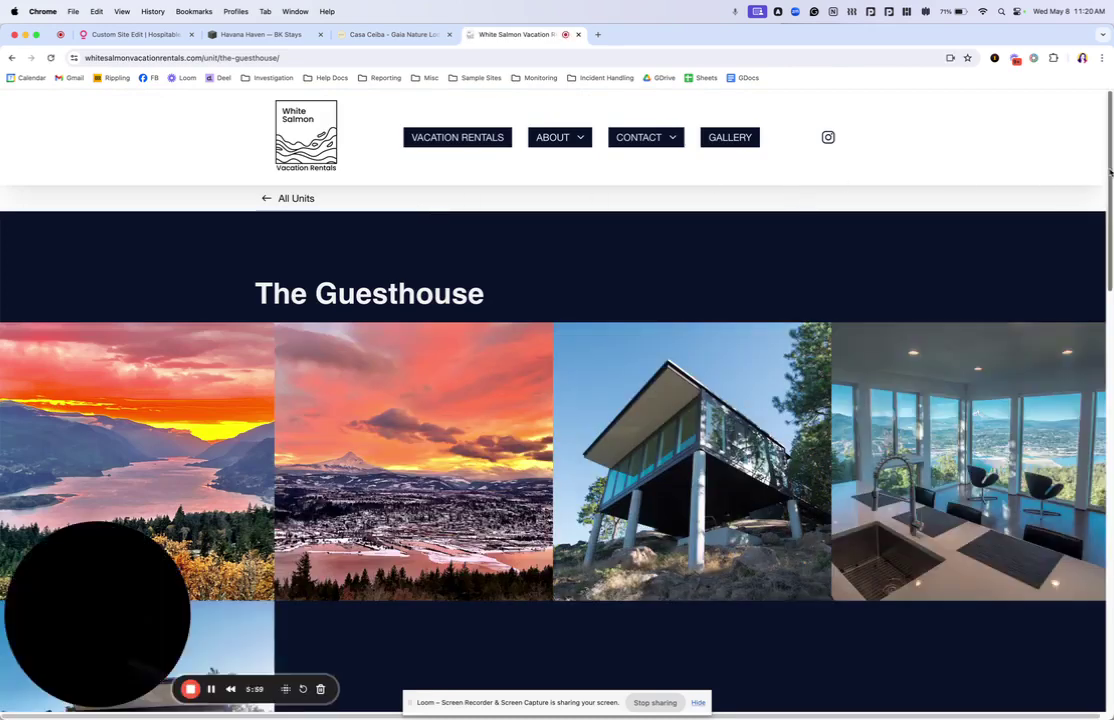
{"action": "scroll", "coordinate": [1109, 173], "scroll_direction": "down", "scroll_amount": 5}
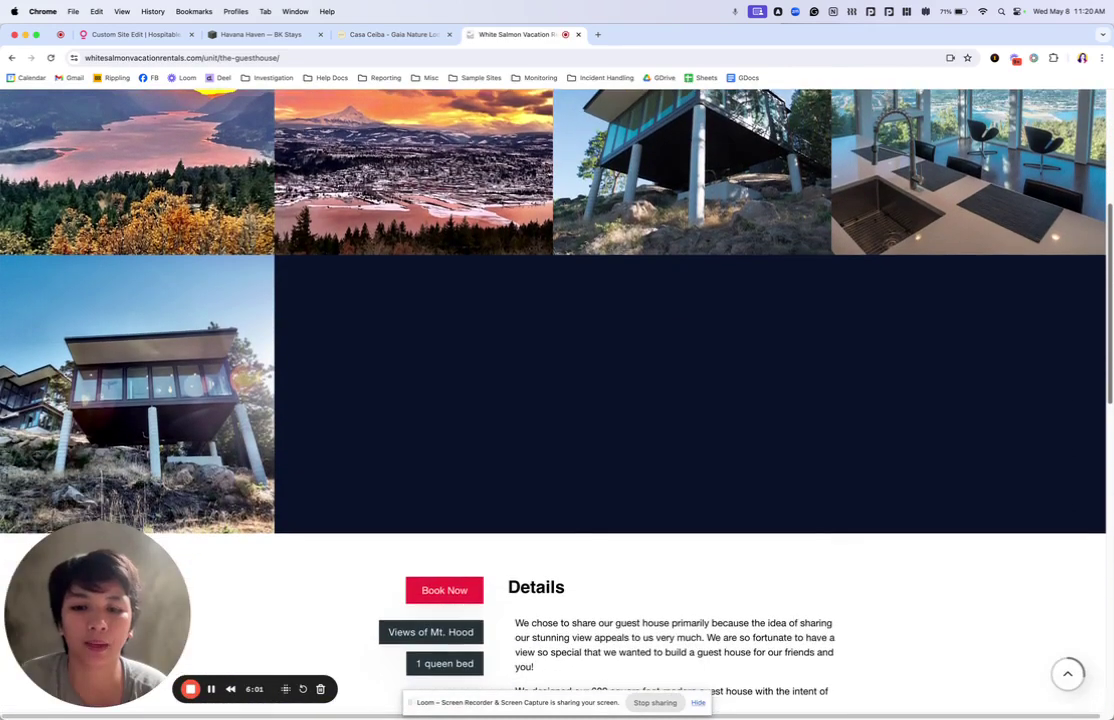
{"action": "scroll", "coordinate": [1109, 173], "scroll_direction": "down", "scroll_amount": 4}
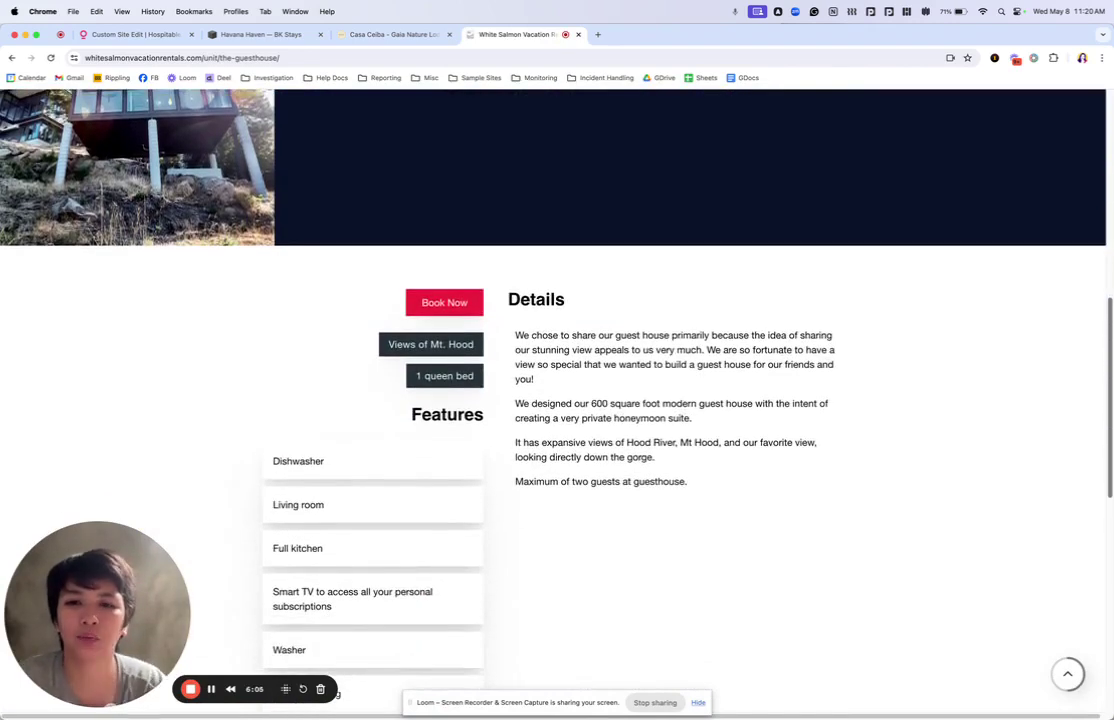
- Open The Guesthouse's booking widget and show its availability for June 2024
{"action": "scroll", "coordinate": [1007, 288], "scroll_direction": "up", "scroll_amount": 4}
{"action": "scroll", "coordinate": [1032, 405], "scroll_direction": "down", "scroll_amount": 5}
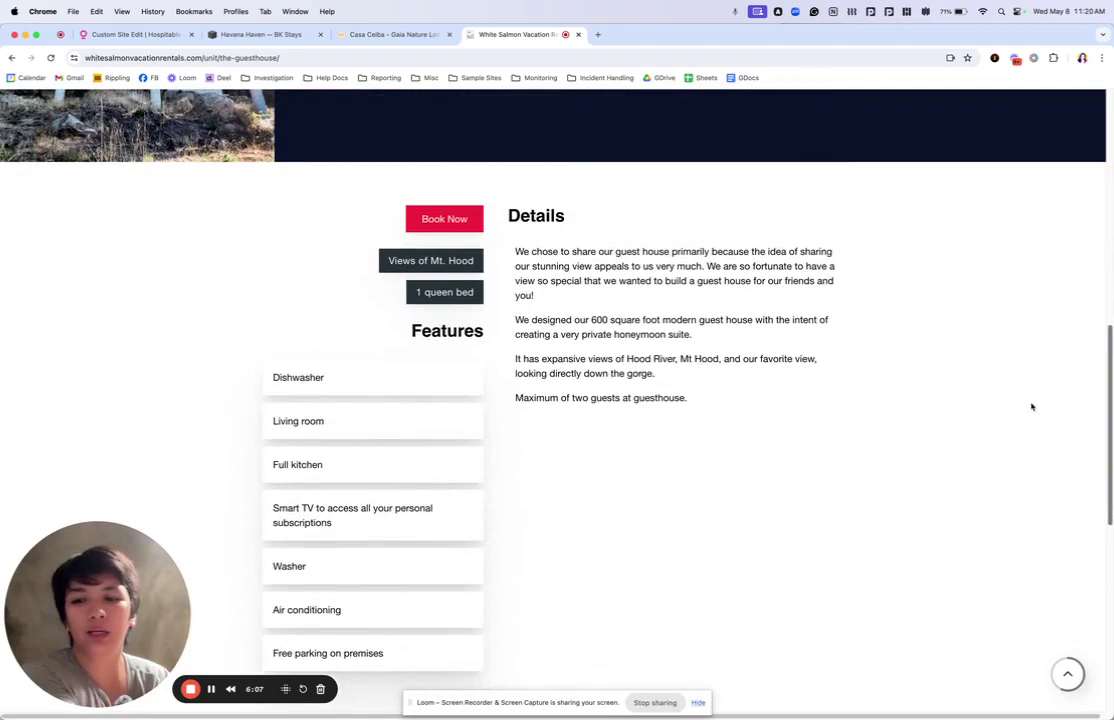
{"action": "left_click", "coordinate": [456, 216]}
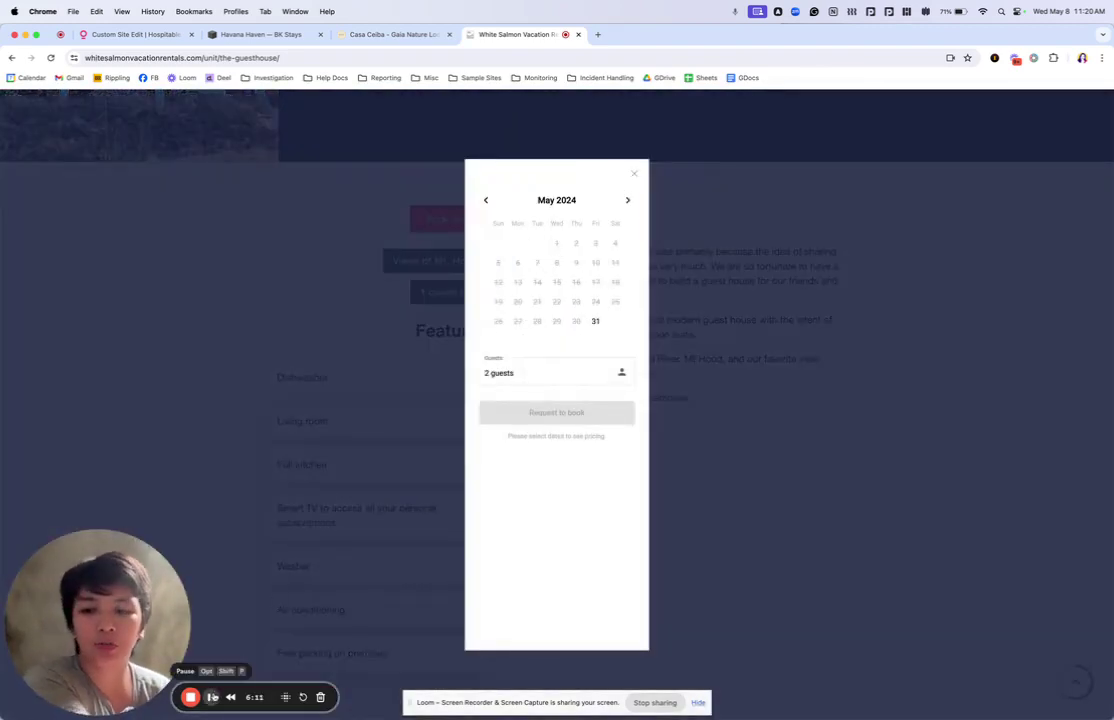
{"action": "left_click", "coordinate": [628, 201]}
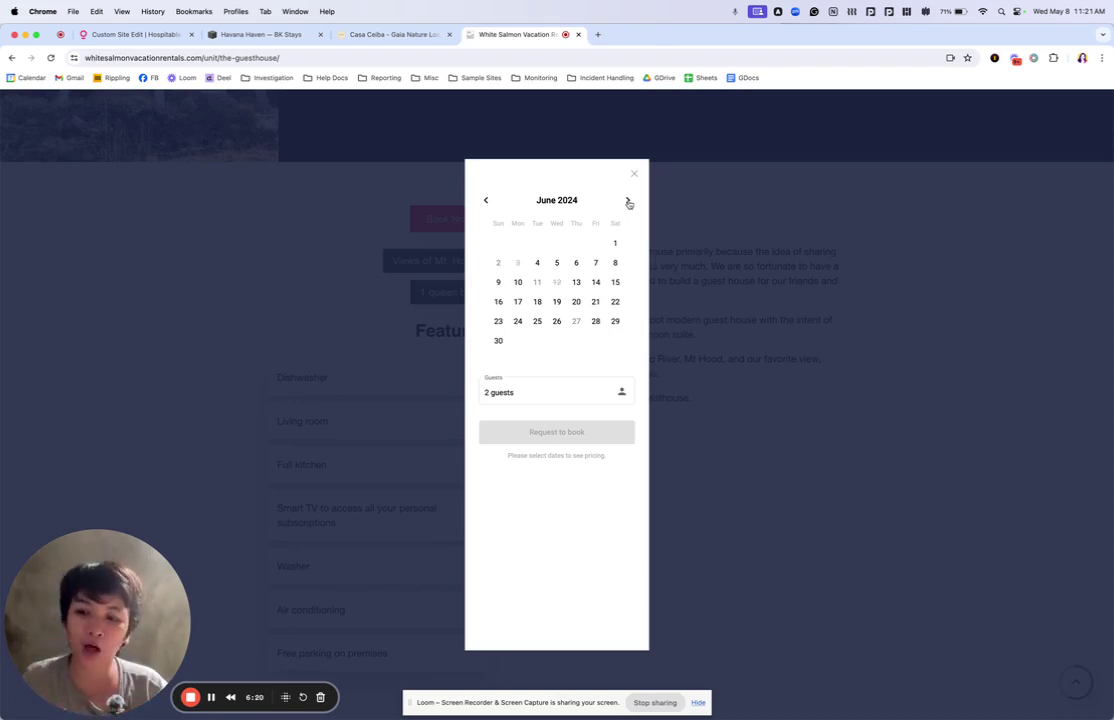
- Return to Hospitable's site property list and open the booking widget code for Cozy house in the neighborhood
{"action": "left_click", "coordinate": [152, 34]}
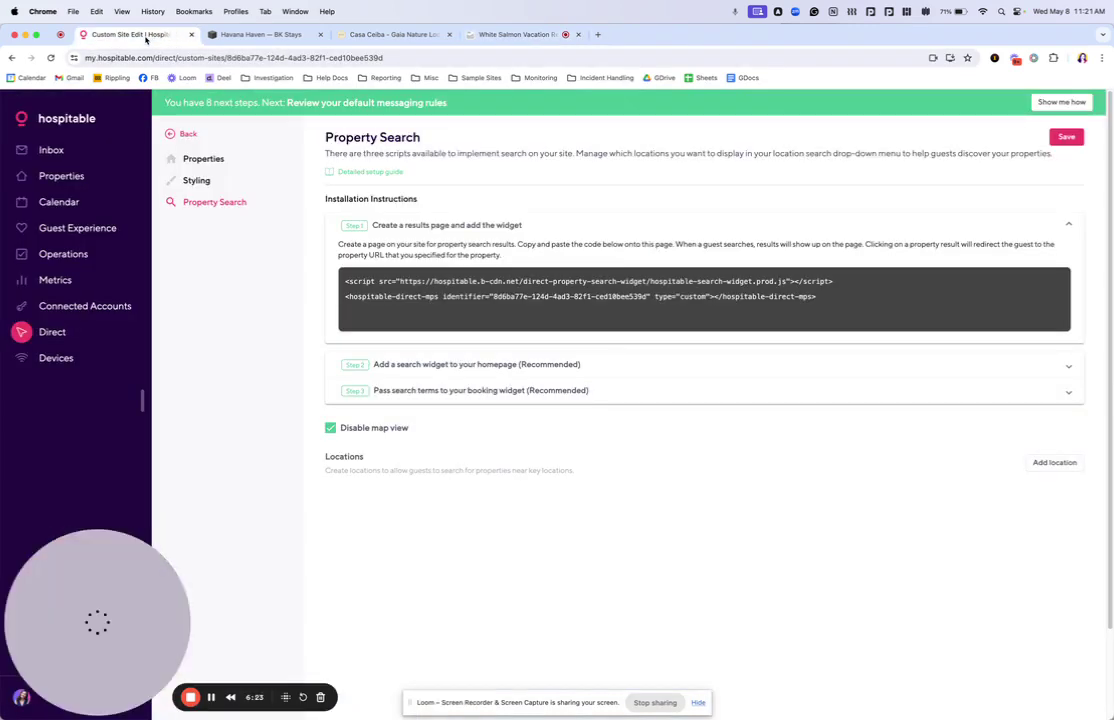
{"action": "left_click", "coordinate": [214, 159]}
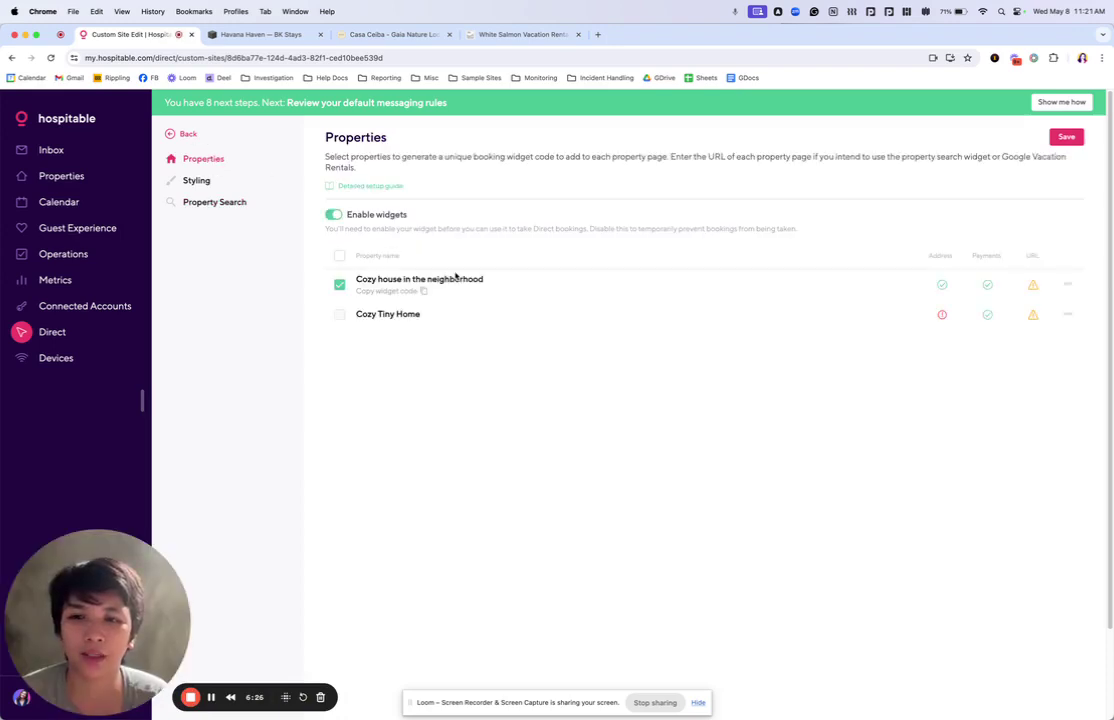
{"action": "left_click", "coordinate": [390, 292]}
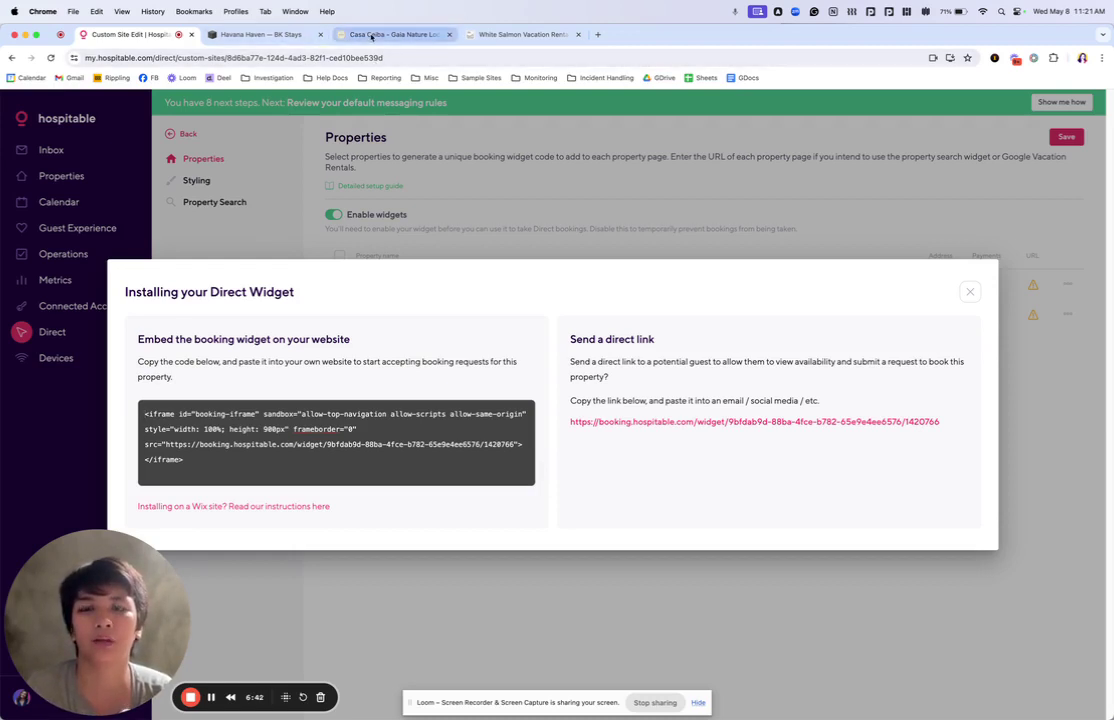
- Switch to the White Salmon Vacation Rentals site, select June 16–21, 2024 in The Guesthouse's booking widget to preview pricing, and close the widget
{"action": "left_click", "coordinate": [498, 35]}
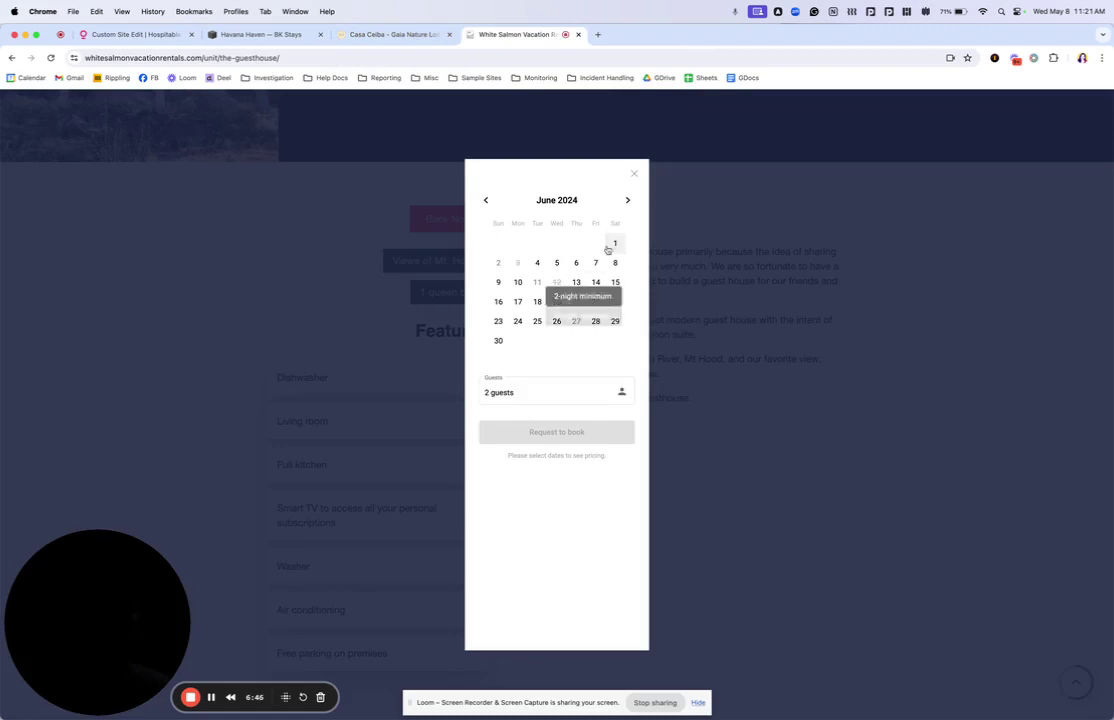
{"action": "left_click", "coordinate": [499, 303]}
{"action": "left_click", "coordinate": [590, 303]}
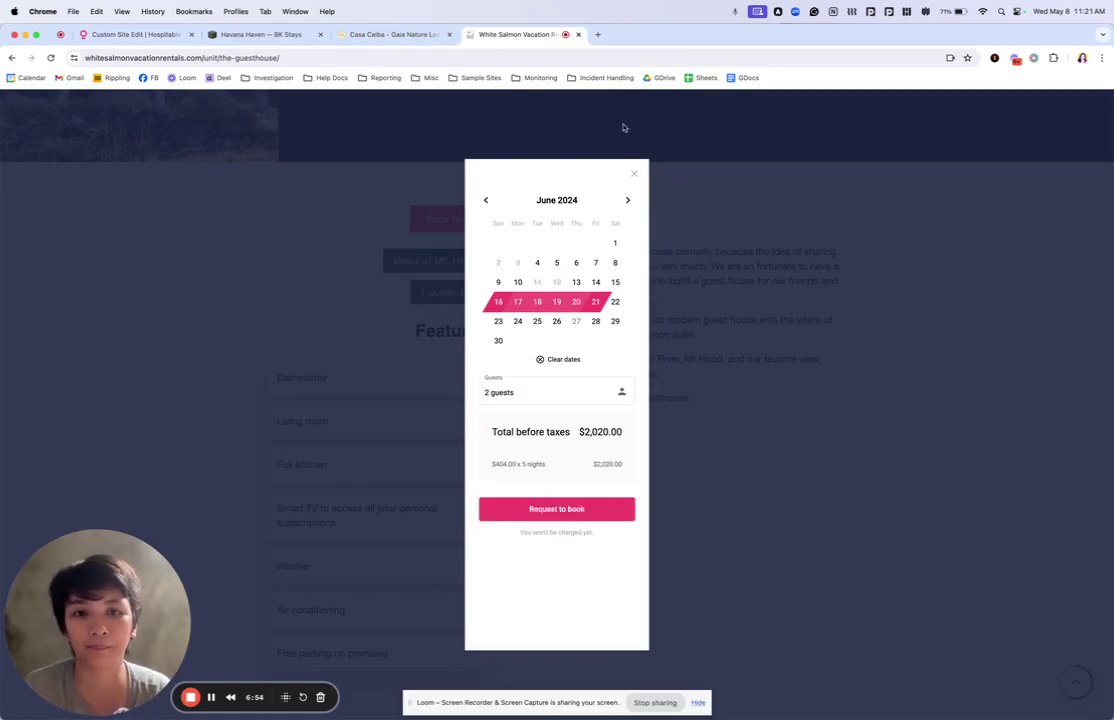
{"action": "left_click", "coordinate": [635, 175]}
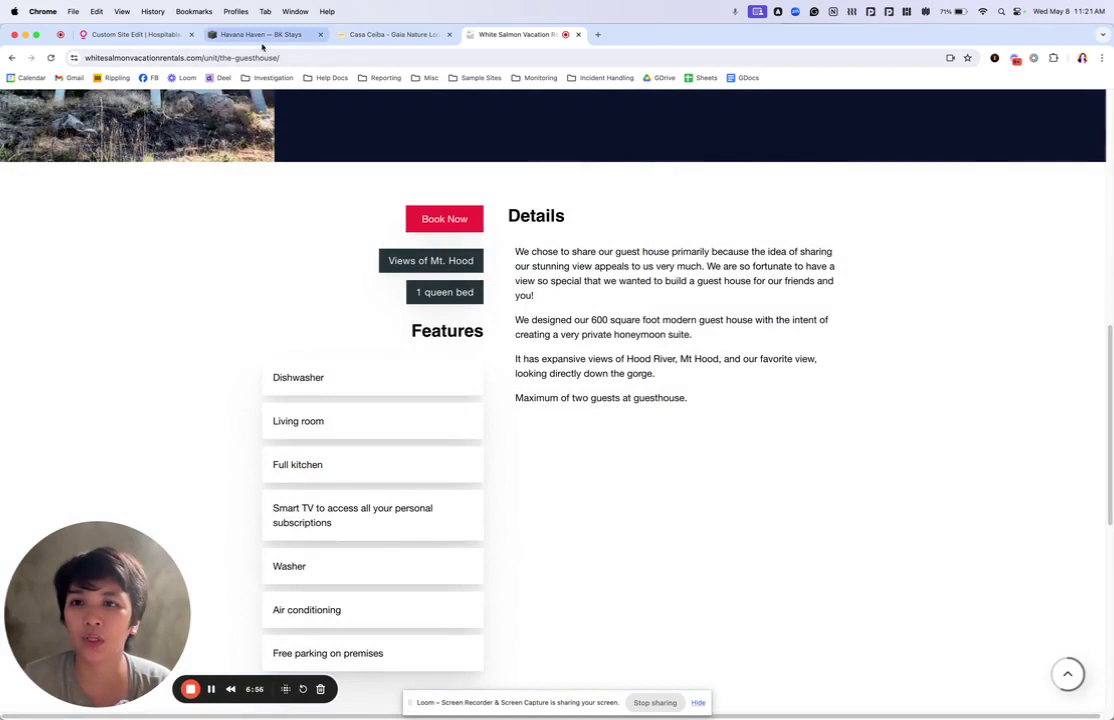
- Copy the web address of The Guesthouse's unit page, return to Hospitable and close the widget code dialog
{"action": "left_click", "coordinate": [395, 58]}
{"action": "key", "text": "cmd+c"}
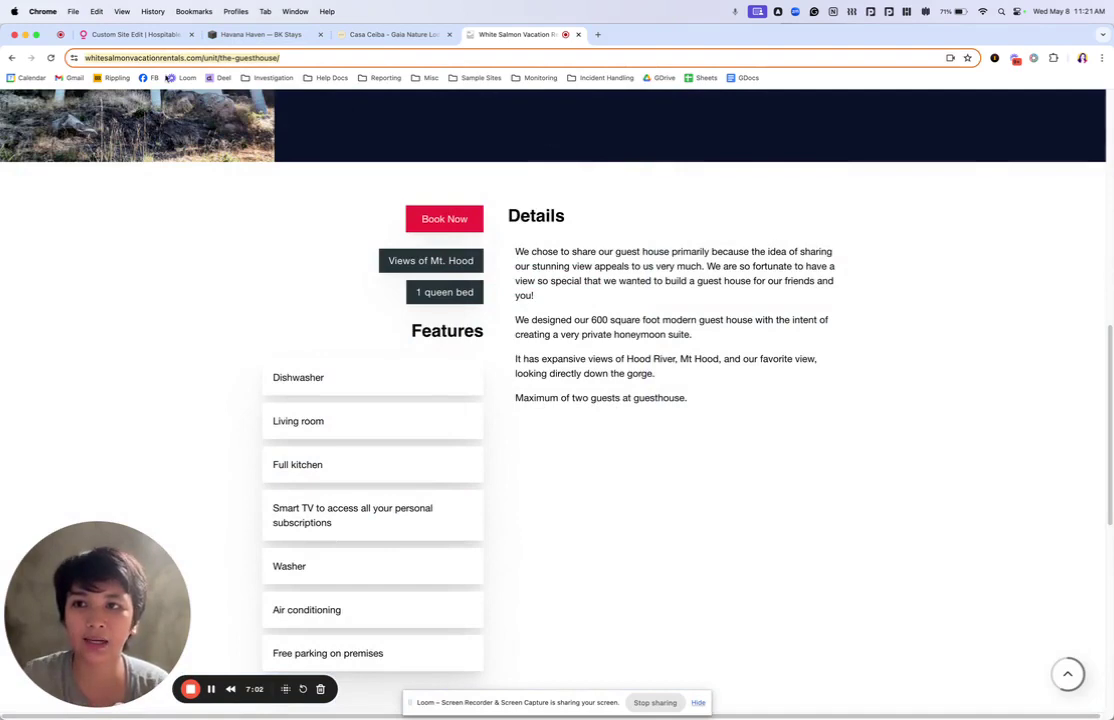
{"action": "left_click", "coordinate": [146, 37]}
{"action": "left_click", "coordinate": [283, 193]}
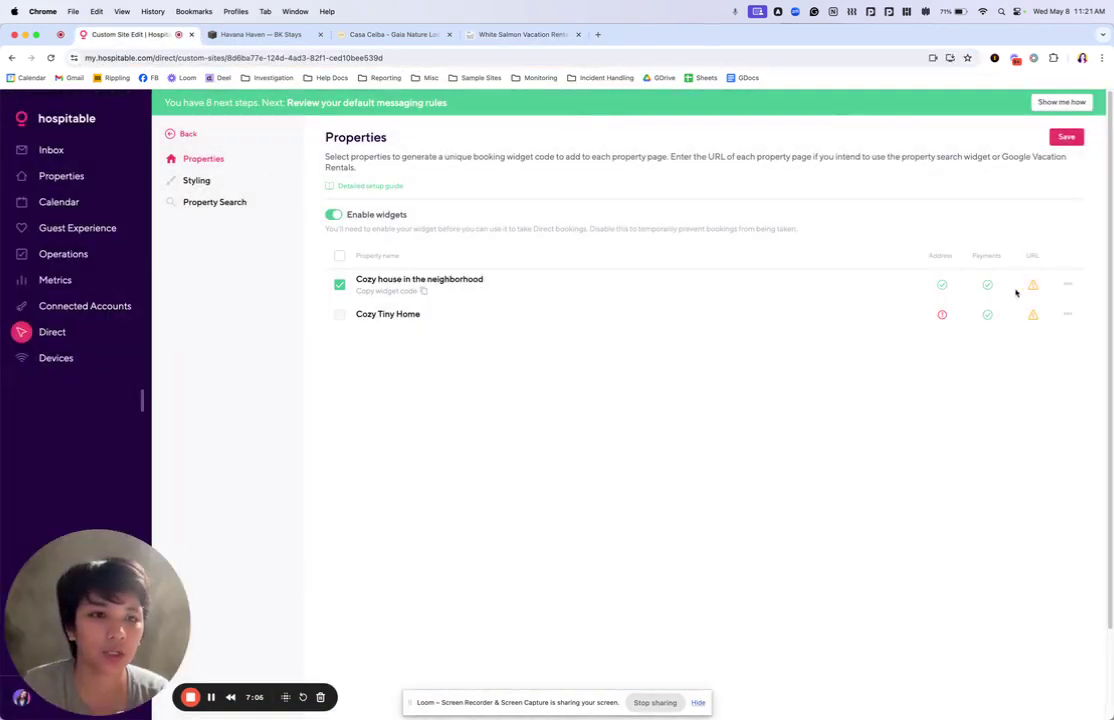
- Run the URL validation for Cozy house in the neighborhood
{"action": "left_click", "coordinate": [1068, 285]}
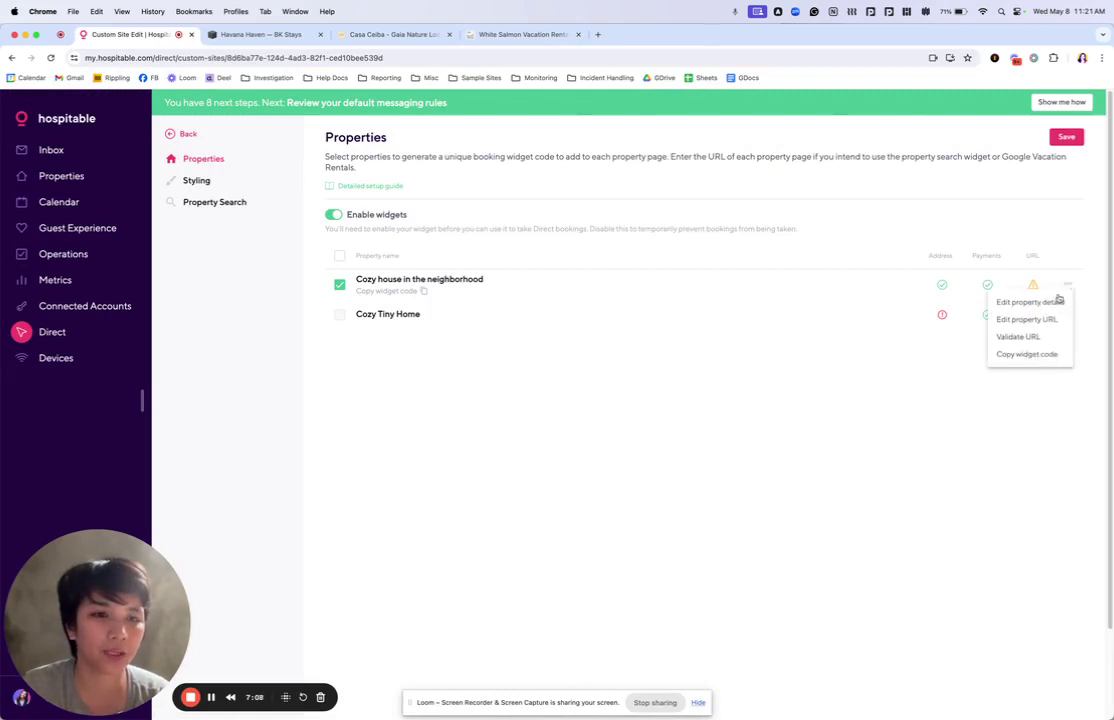
{"action": "left_click", "coordinate": [1027, 337]}
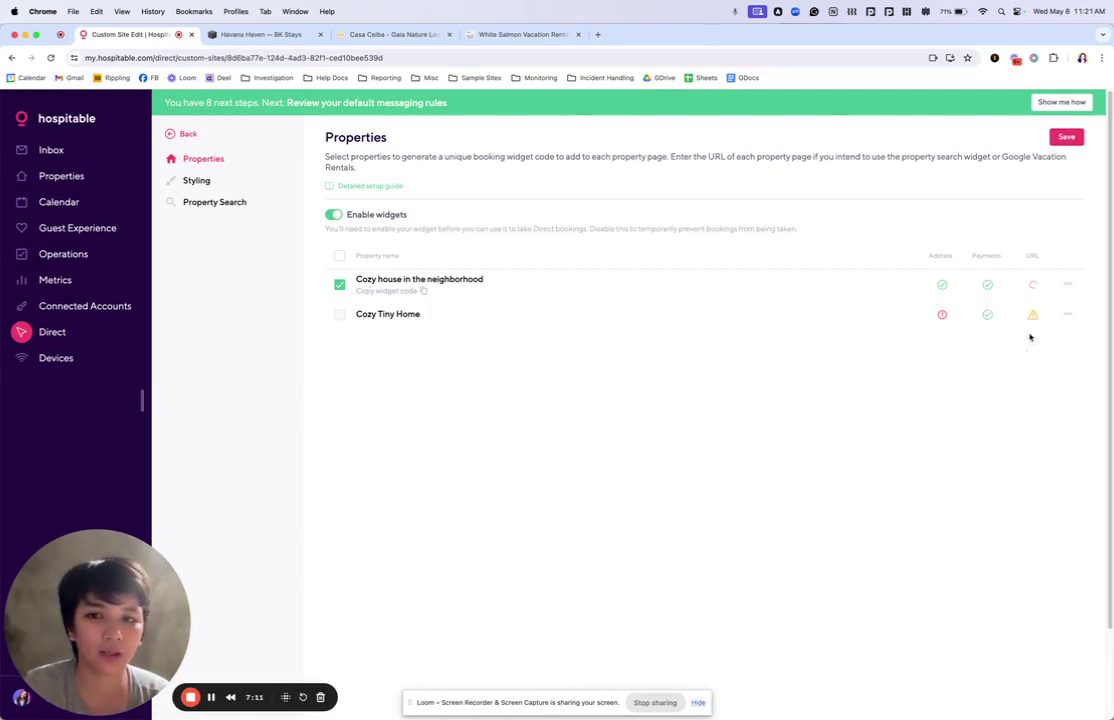
{"action": "left_click", "coordinate": [1067, 286]}
{"action": "left_click", "coordinate": [1020, 319]}
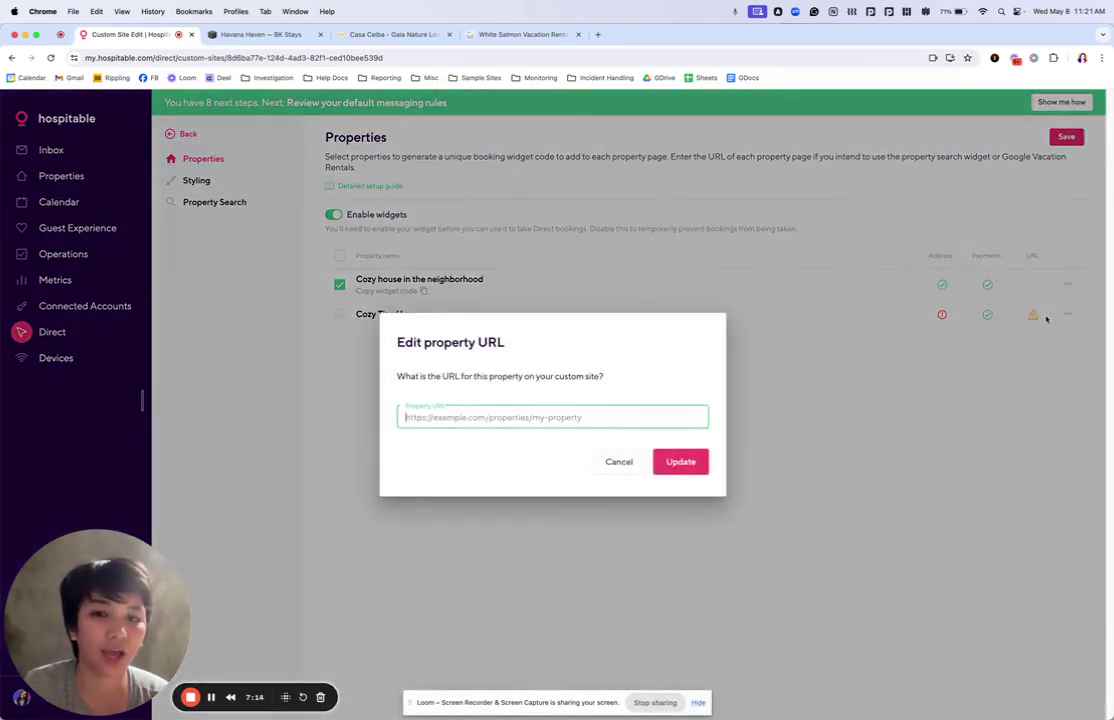
{"action": "key", "text": "cmd+v"}
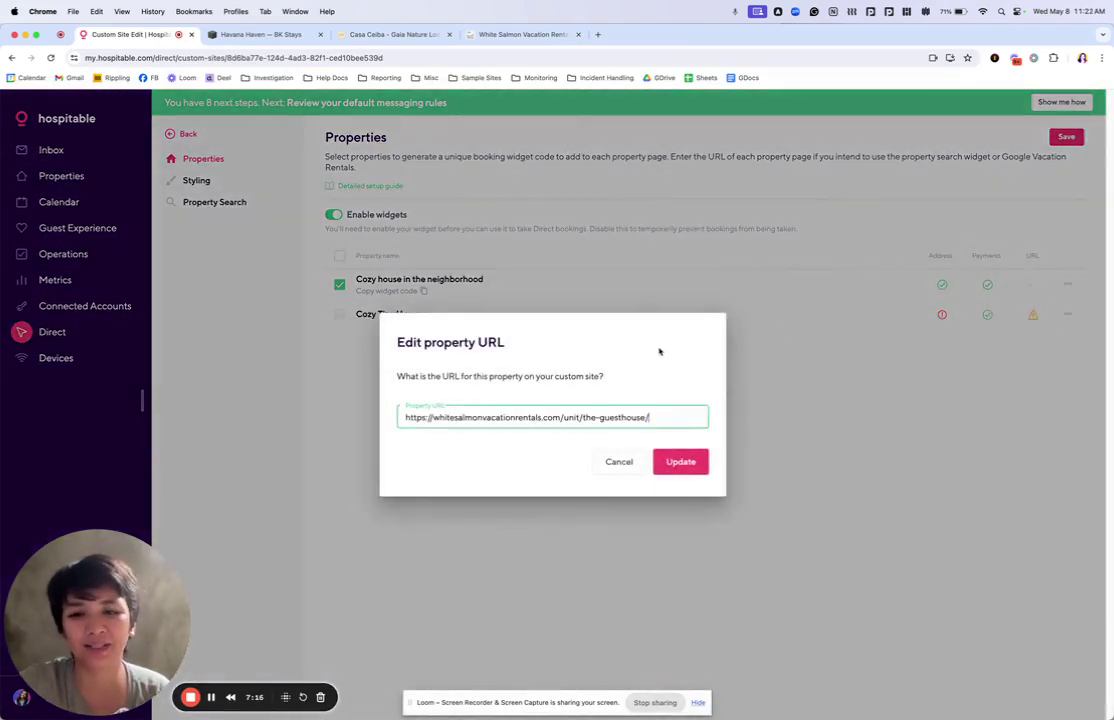
{"action": "triple_click", "coordinate": [665, 412]}
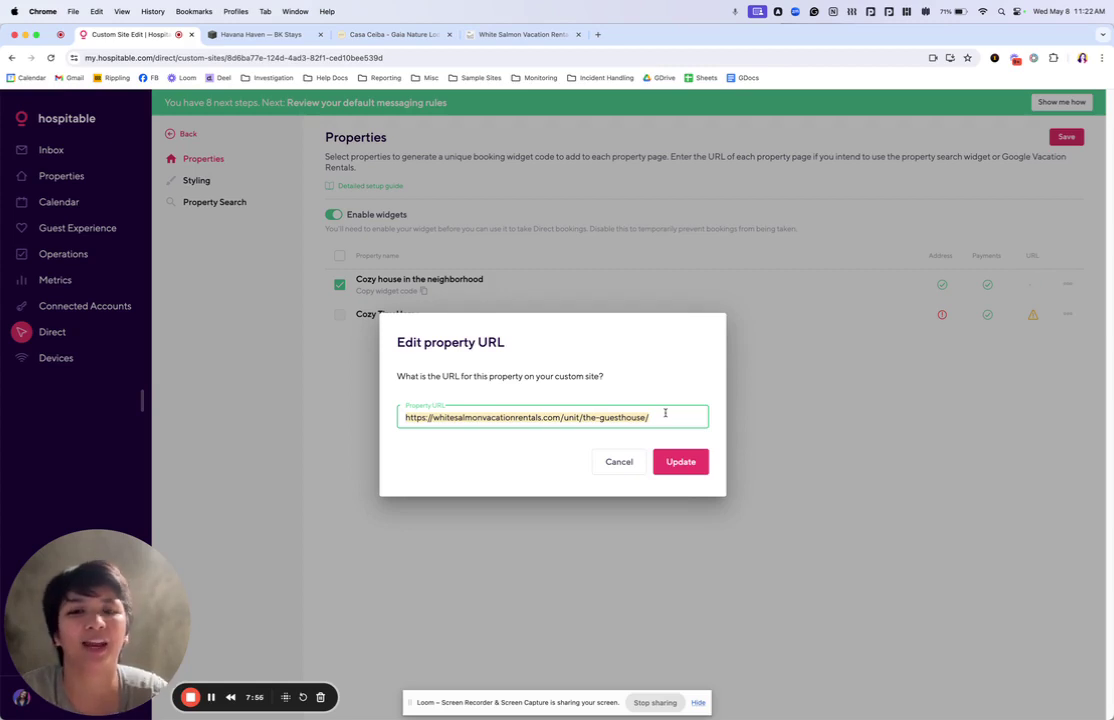
{"action": "left_click", "coordinate": [619, 462]}
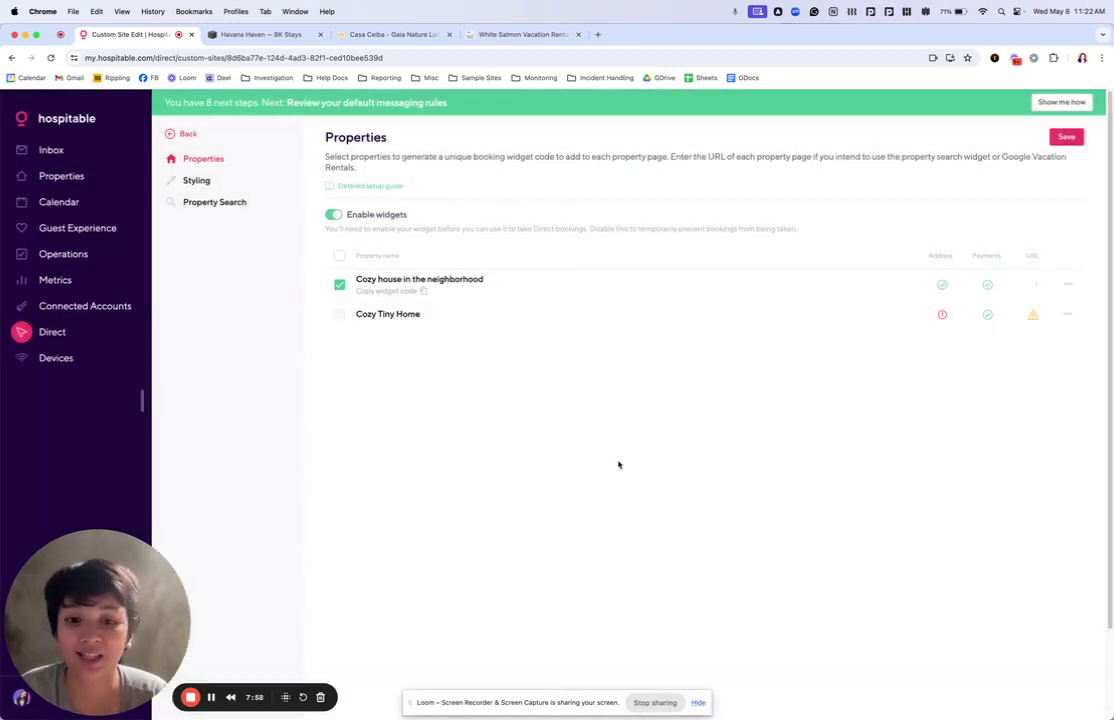